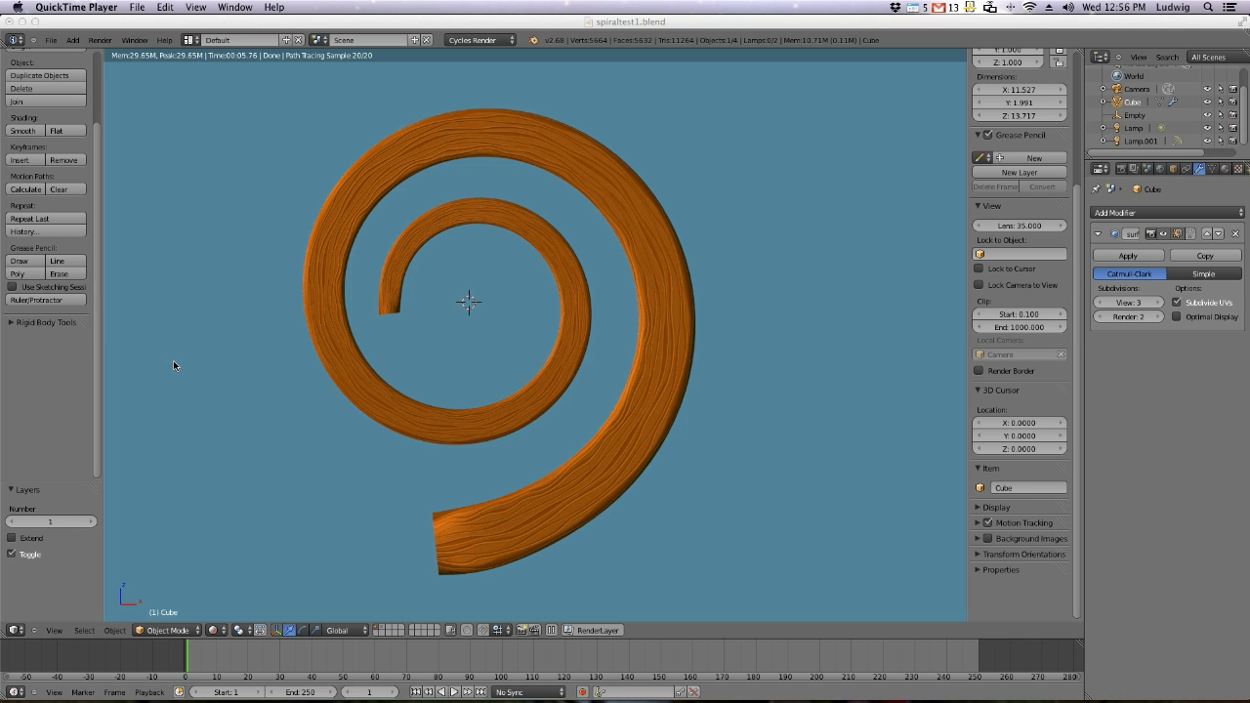
Bring Blender to the front and place the 3D cursor on the spiral's lower ring
click(61, 378)
double_click(223, 41)
key(Escape)
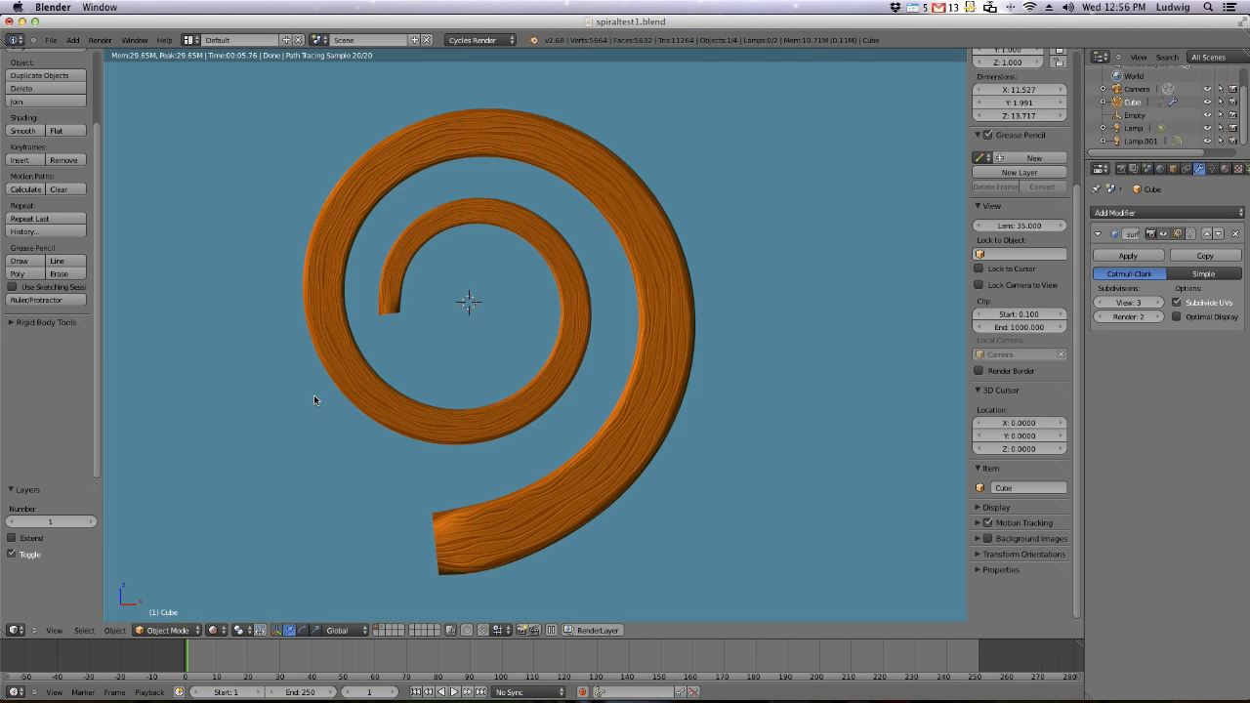
click(504, 387)
click(486, 418)
Orbit around the rendered wooden spiral from several sides, then bring up the File menu
middle_drag(592, 363, 627, 290)
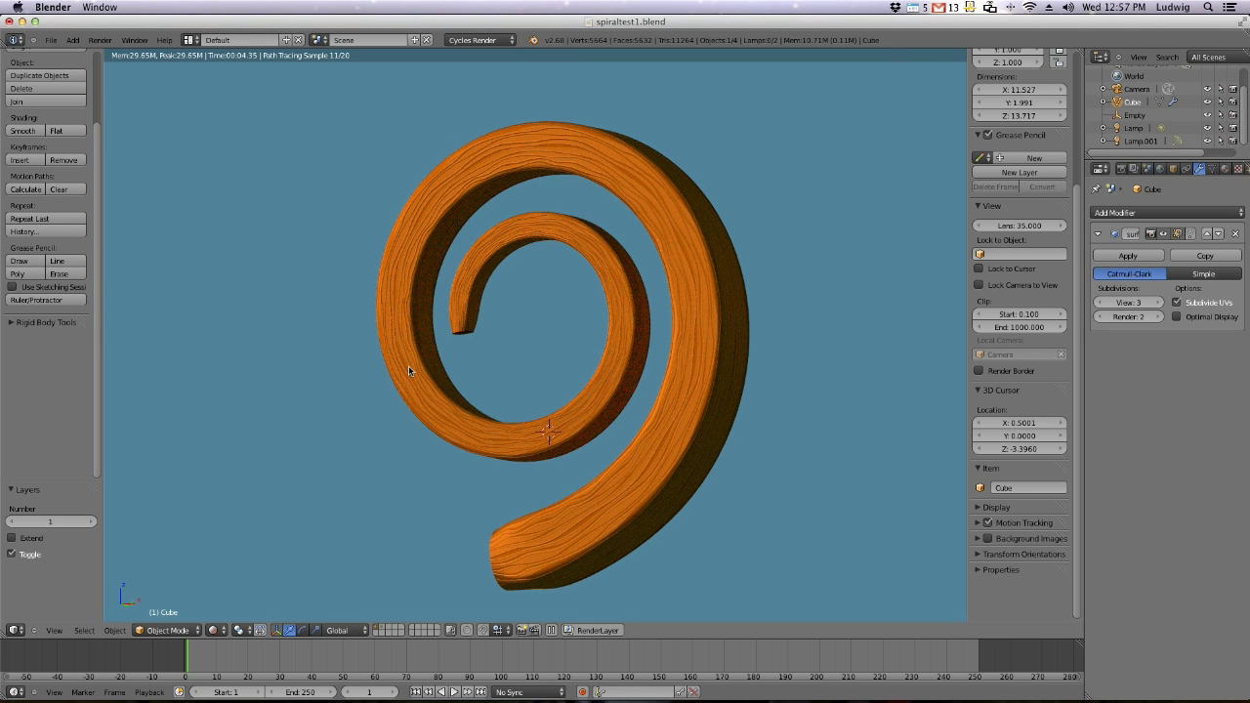
middle_drag(792, 321, 766, 341)
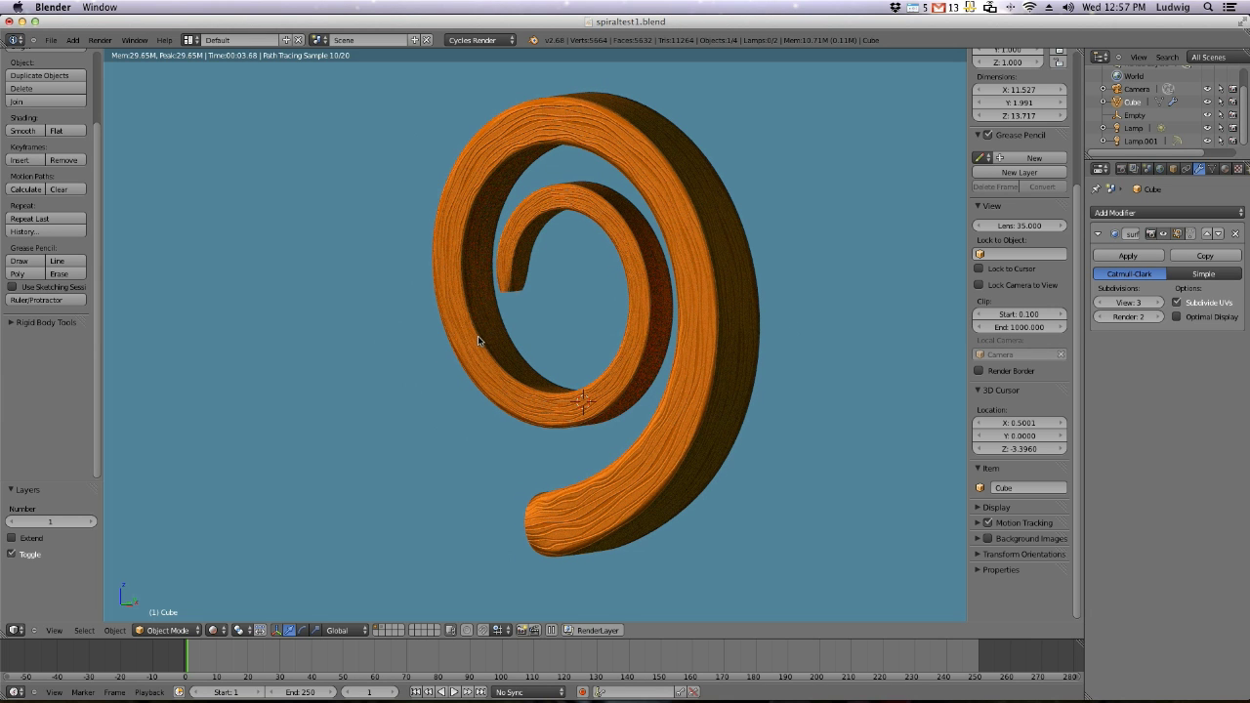
middle_drag(432, 346, 694, 326)
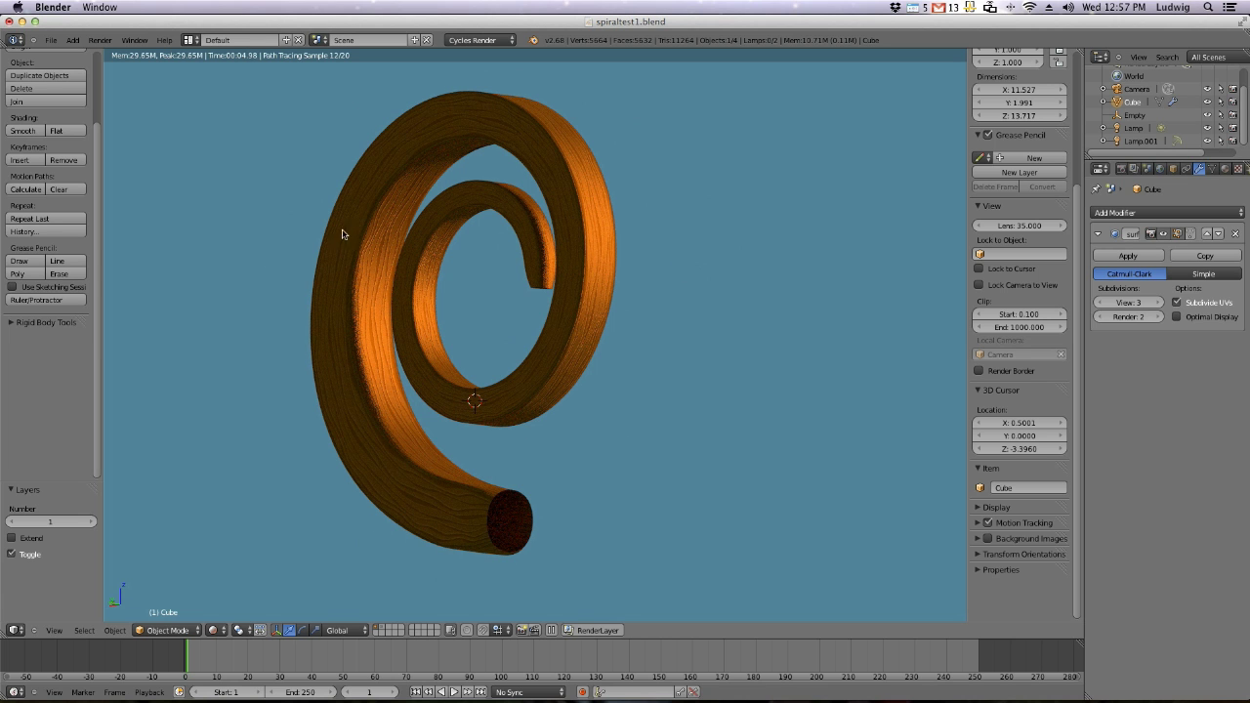
middle_drag(784, 295, 662, 269)
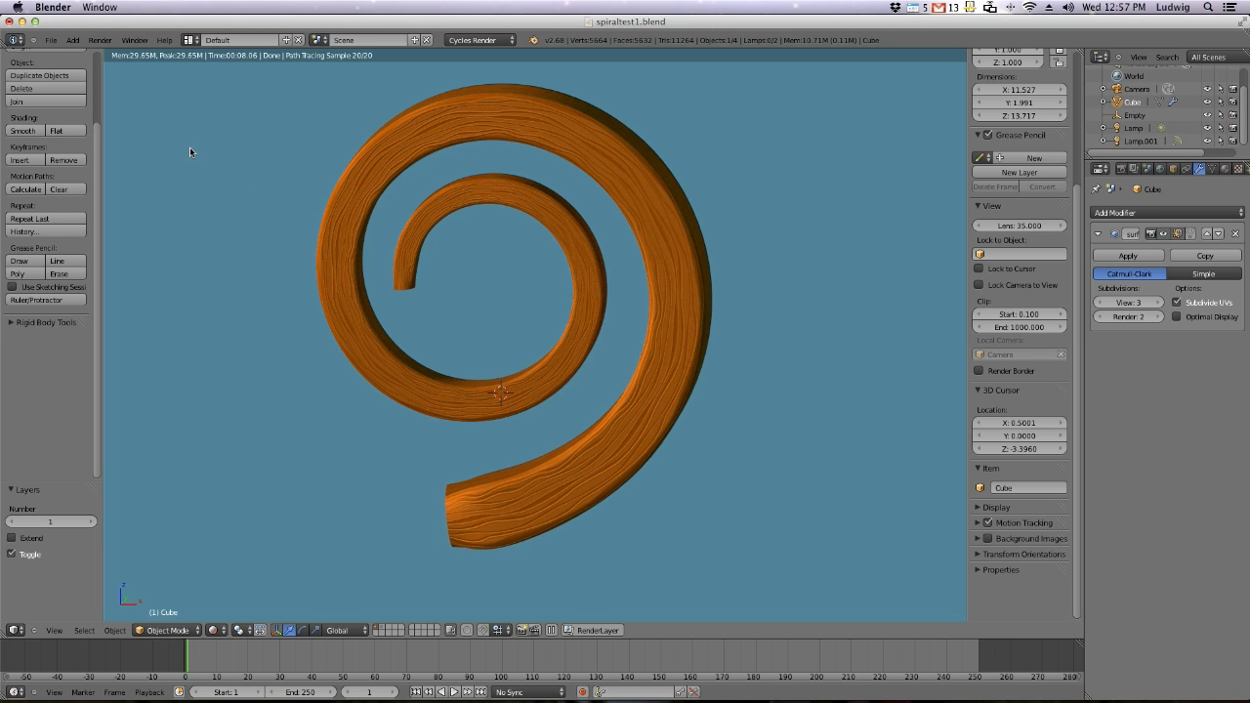
click(49, 41)
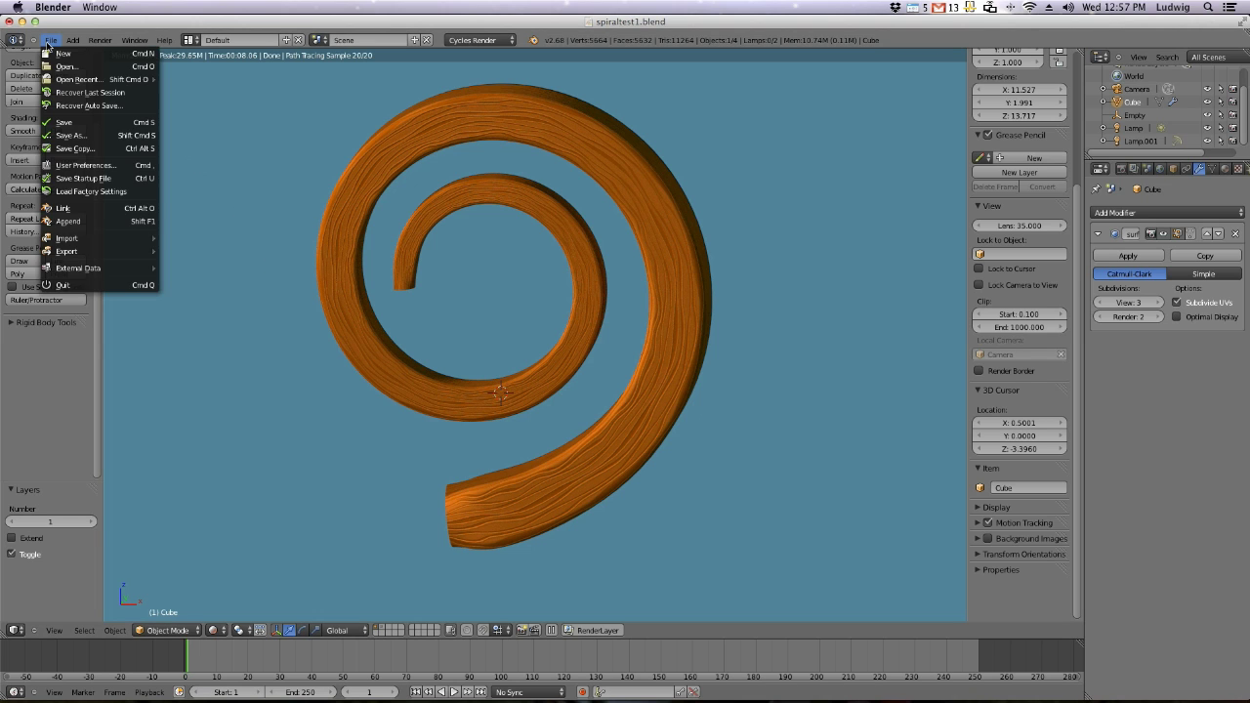
Reload the start-up file and enable the '3D View: Screencast Keys' add-on in User Preferences
click(60, 54)
click(53, 59)
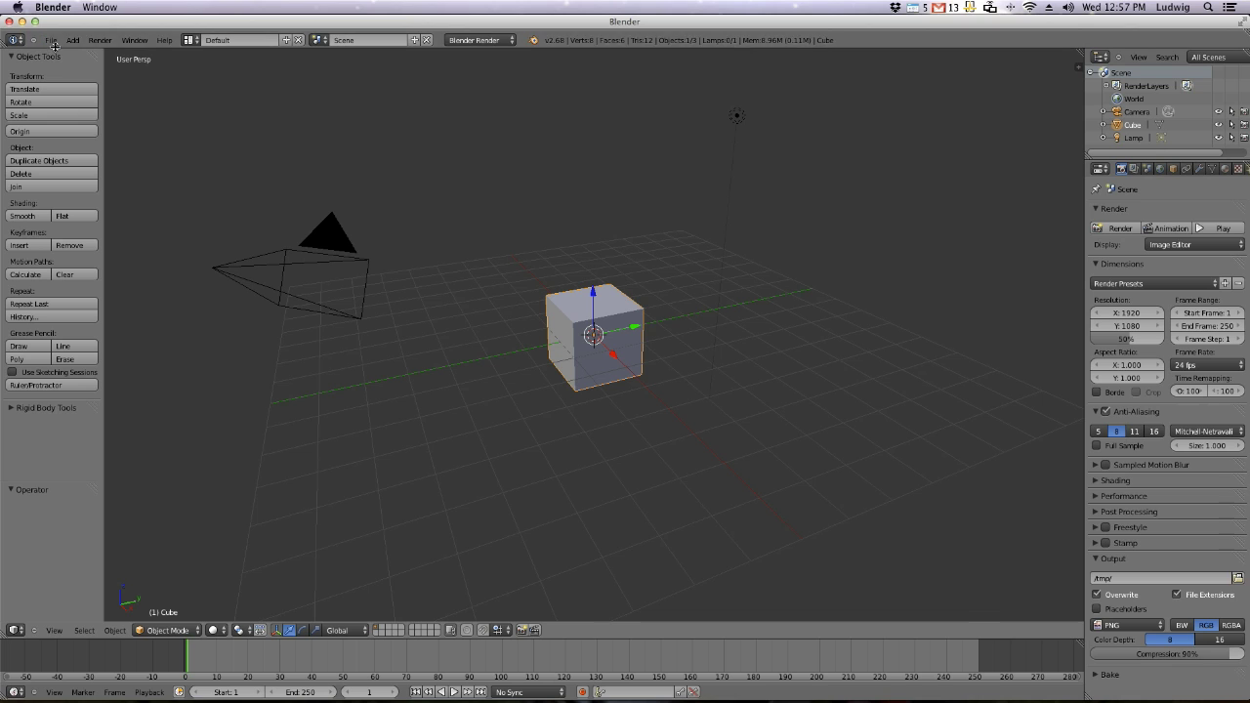
click(50, 41)
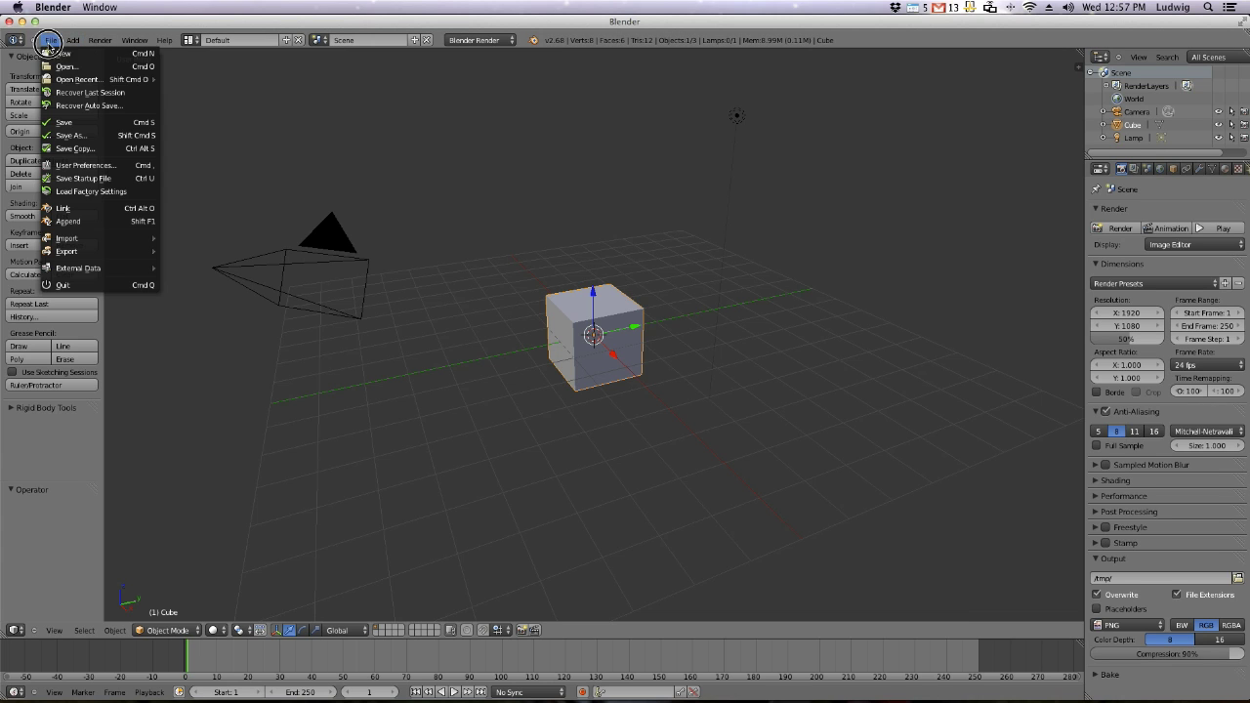
click(69, 166)
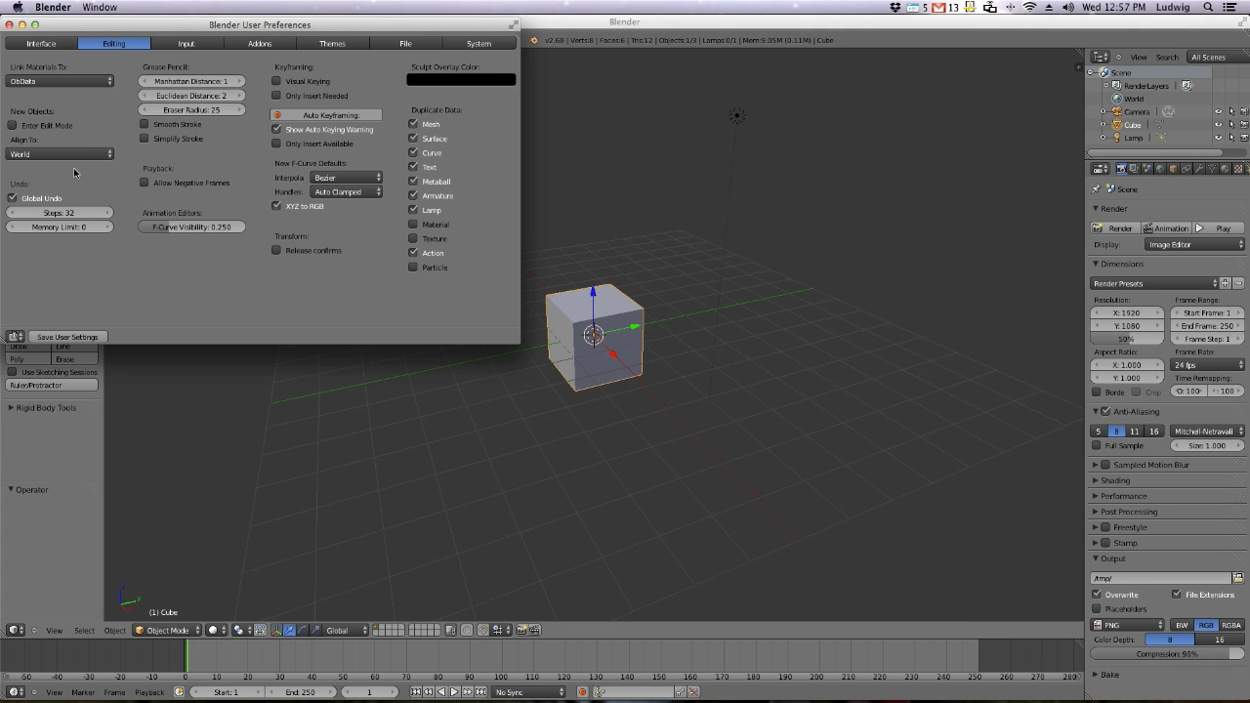
click(260, 43)
click(49, 66)
text(key)
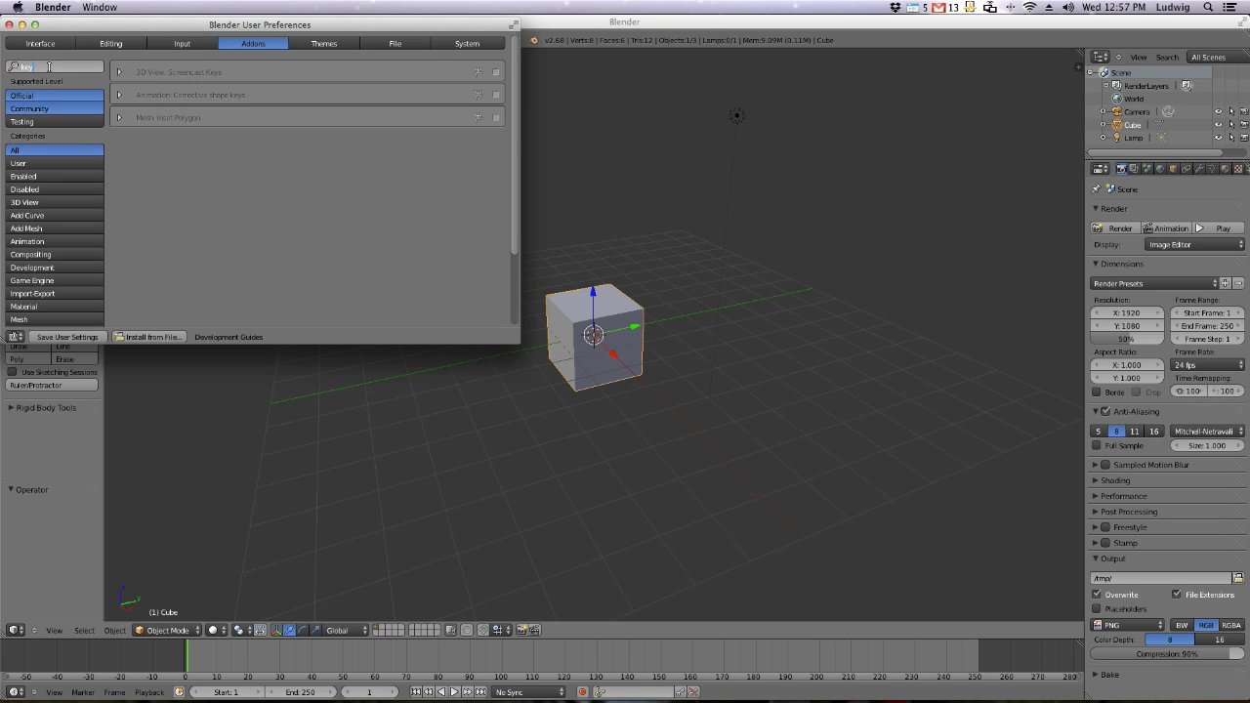
key(Return)
click(495, 71)
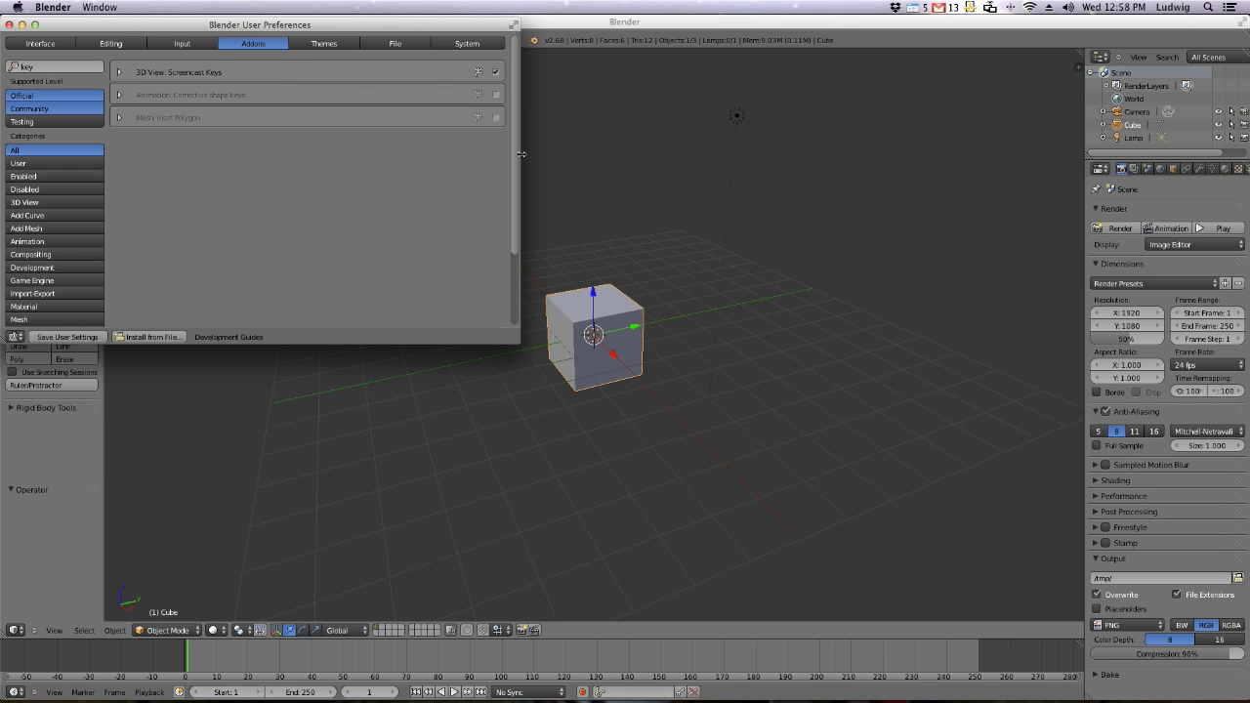
click(10, 25)
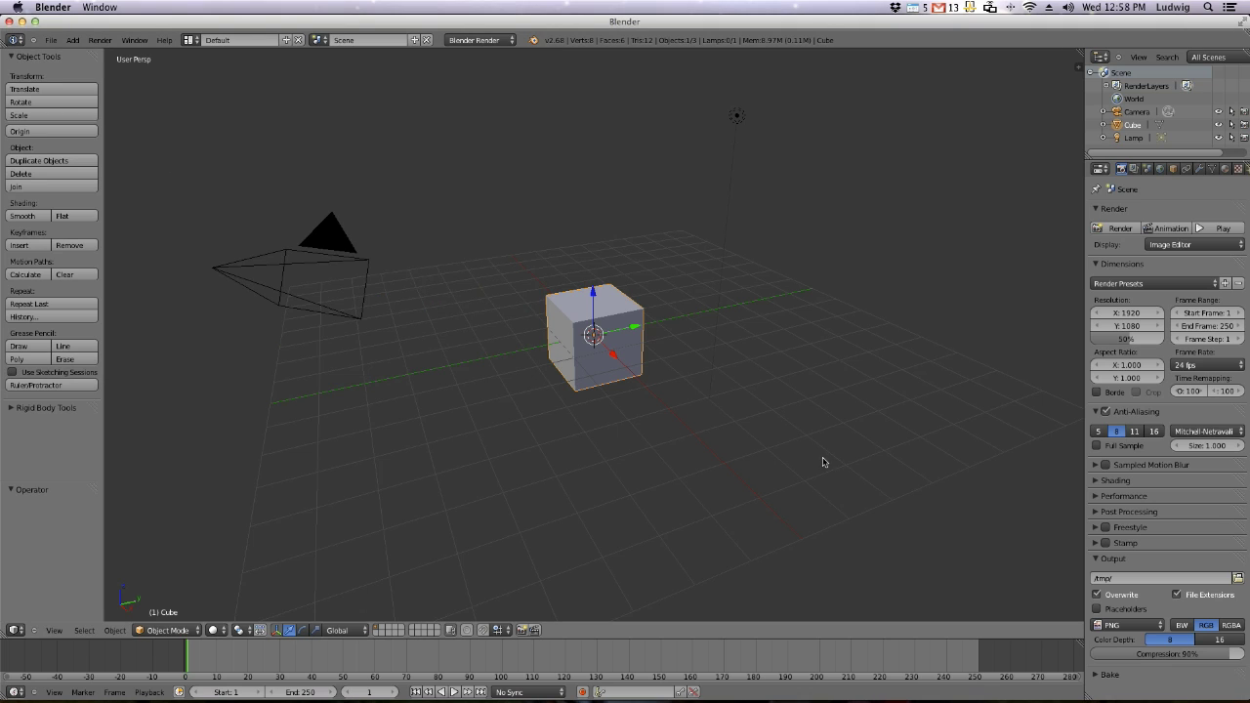
Open the properties sidebar and start the Screencast Keys display
key(n)
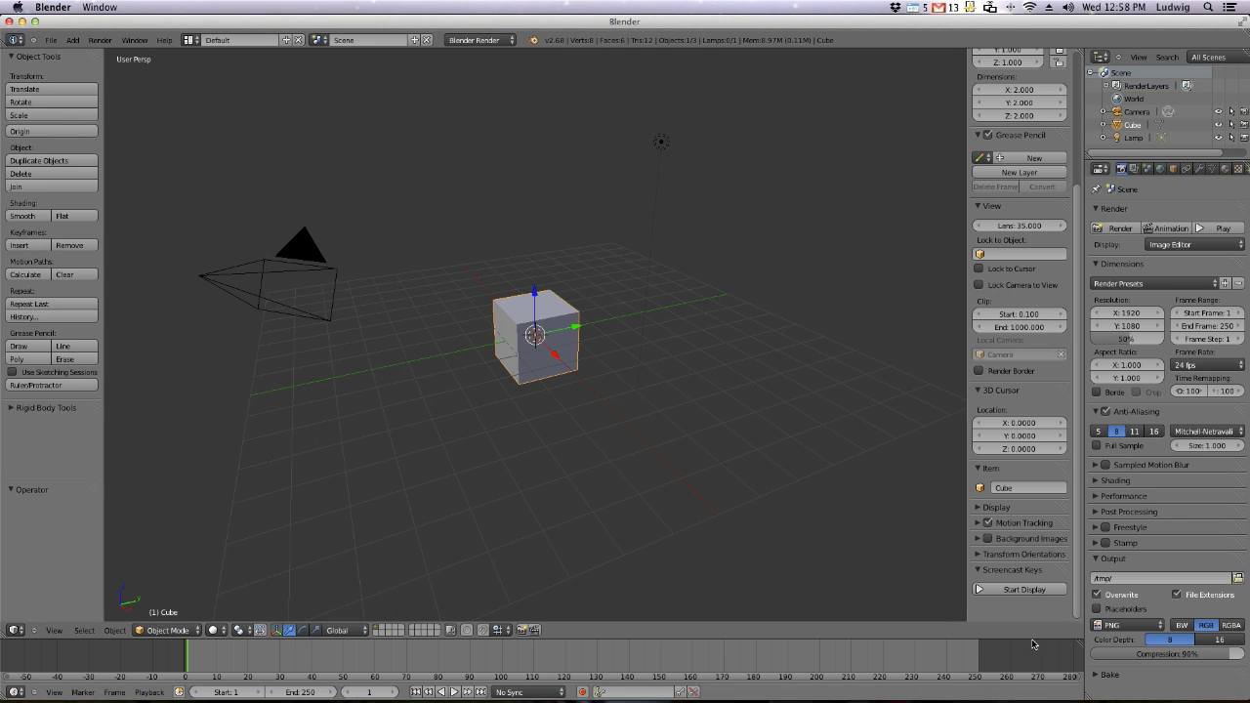
click(1005, 588)
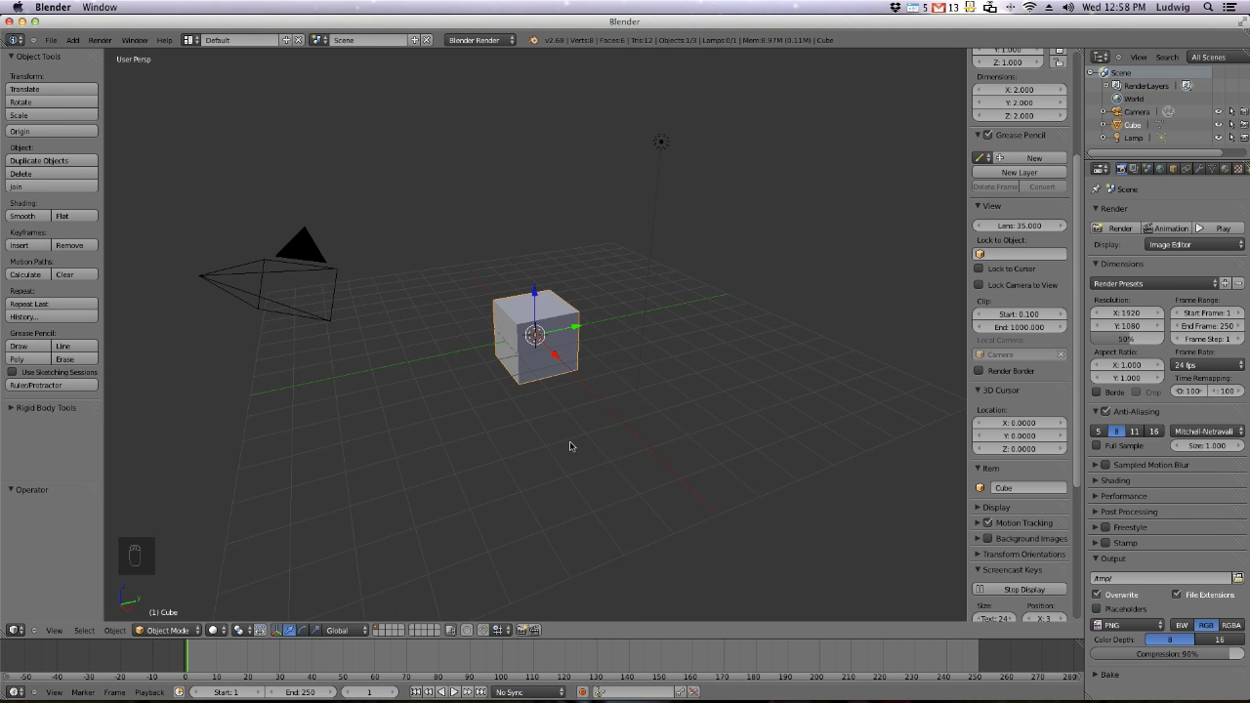
scroll(1004, 493, down, 6)
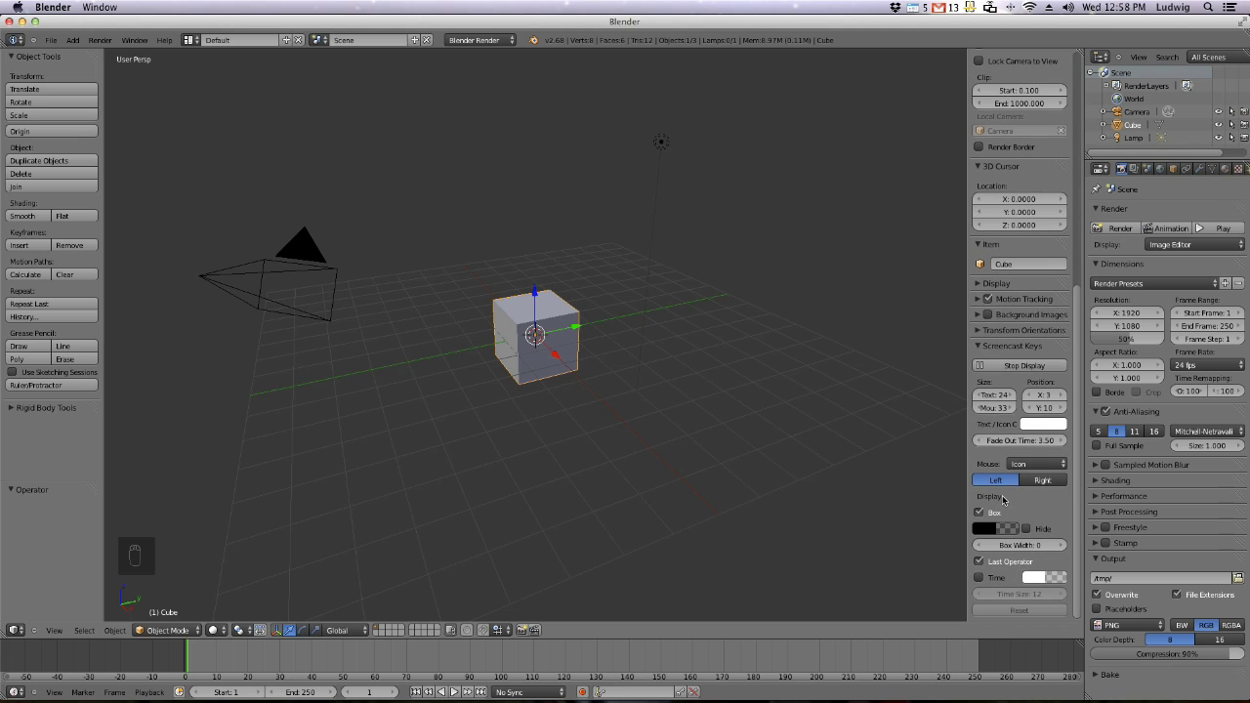
Set the Screencast Keys mouse size to 55, keeping the mouse overlay on the left
click(998, 408)
text(35)
key(BackSpace)
key(BackSpace)
text(45)
key(Return)
click(994, 409)
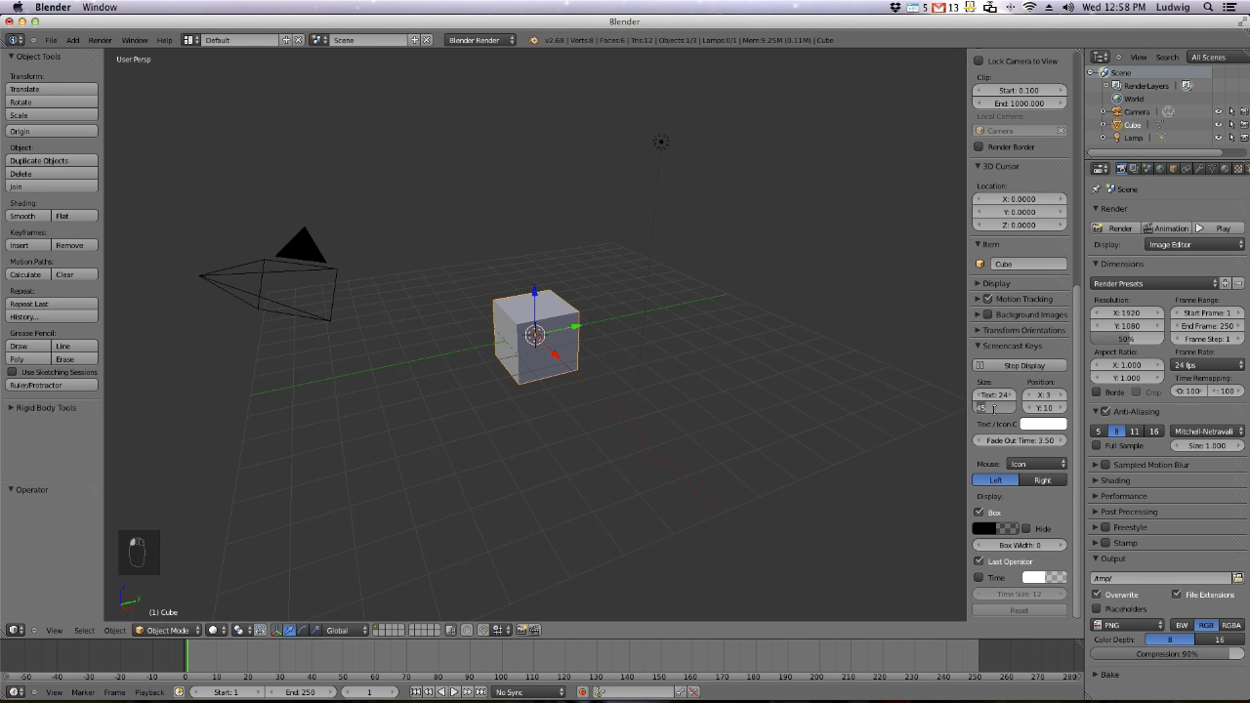
text(55)
key(Return)
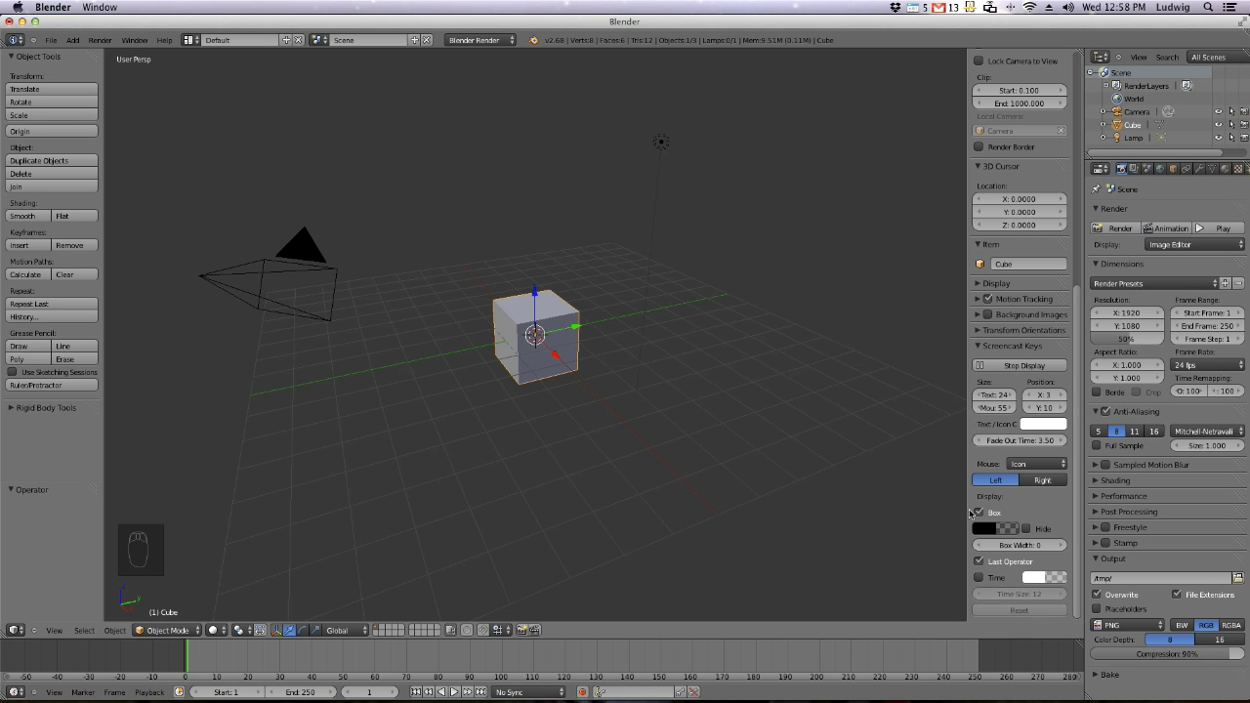
click(1053, 483)
click(1008, 482)
Switch to an orthographic front view of the cube
key(KP_5)
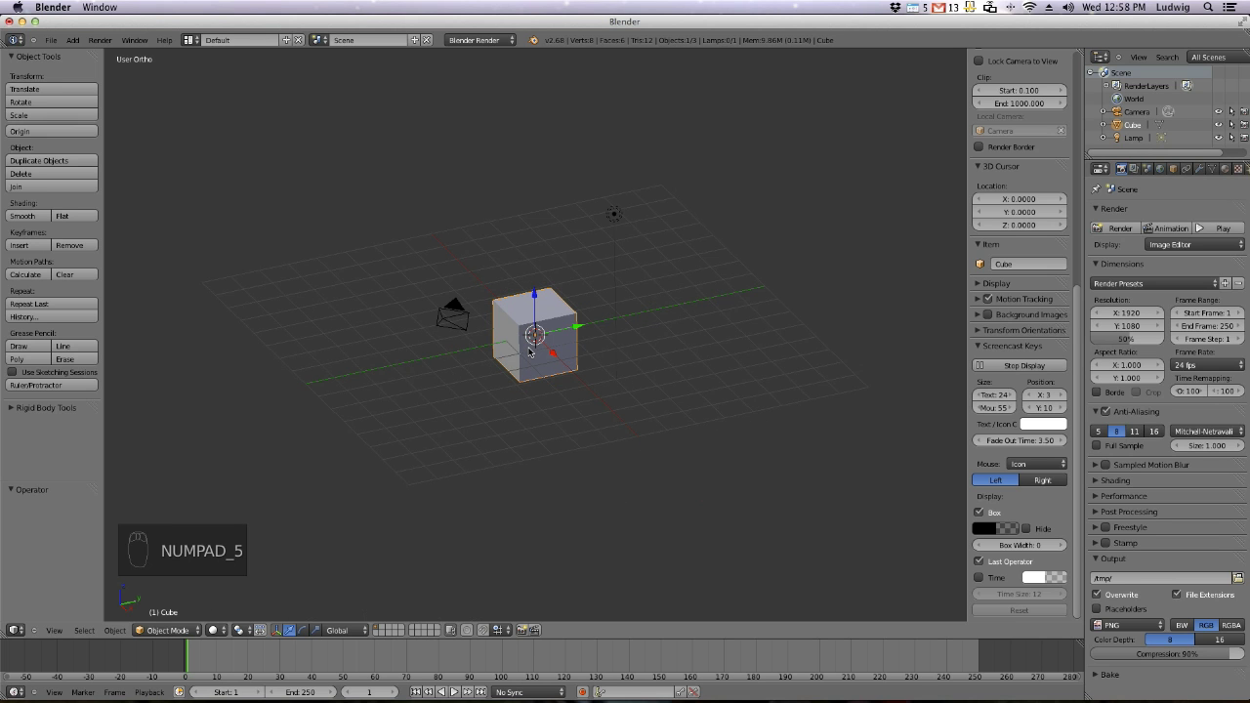
scroll(1054, 247, up, 10)
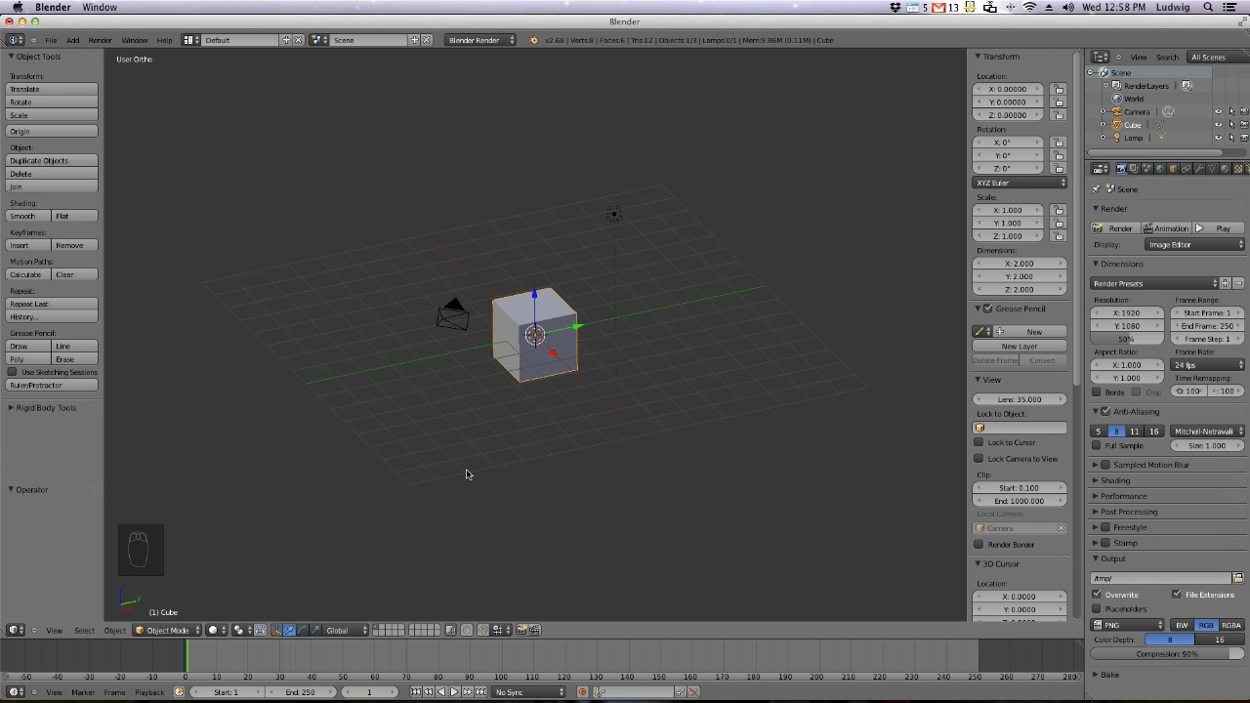
key(KP_1)
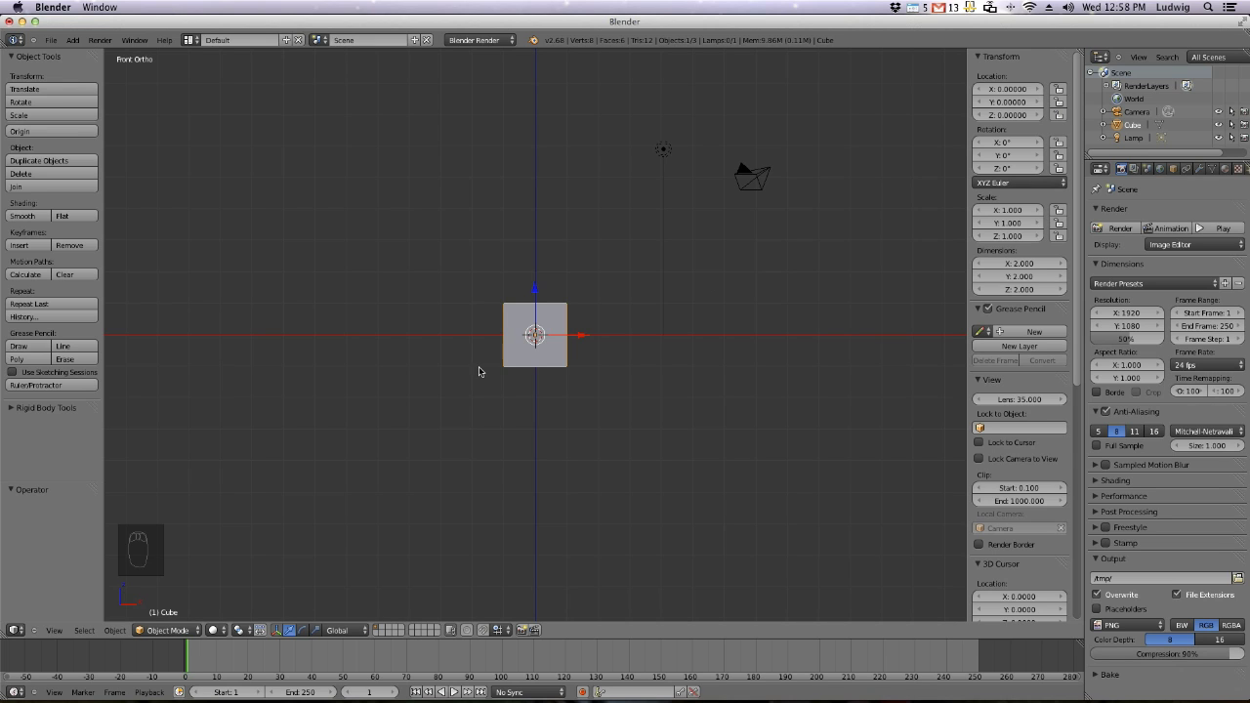
Put the cube into Edit Mode and begin moving its mesh with G
click(158, 630)
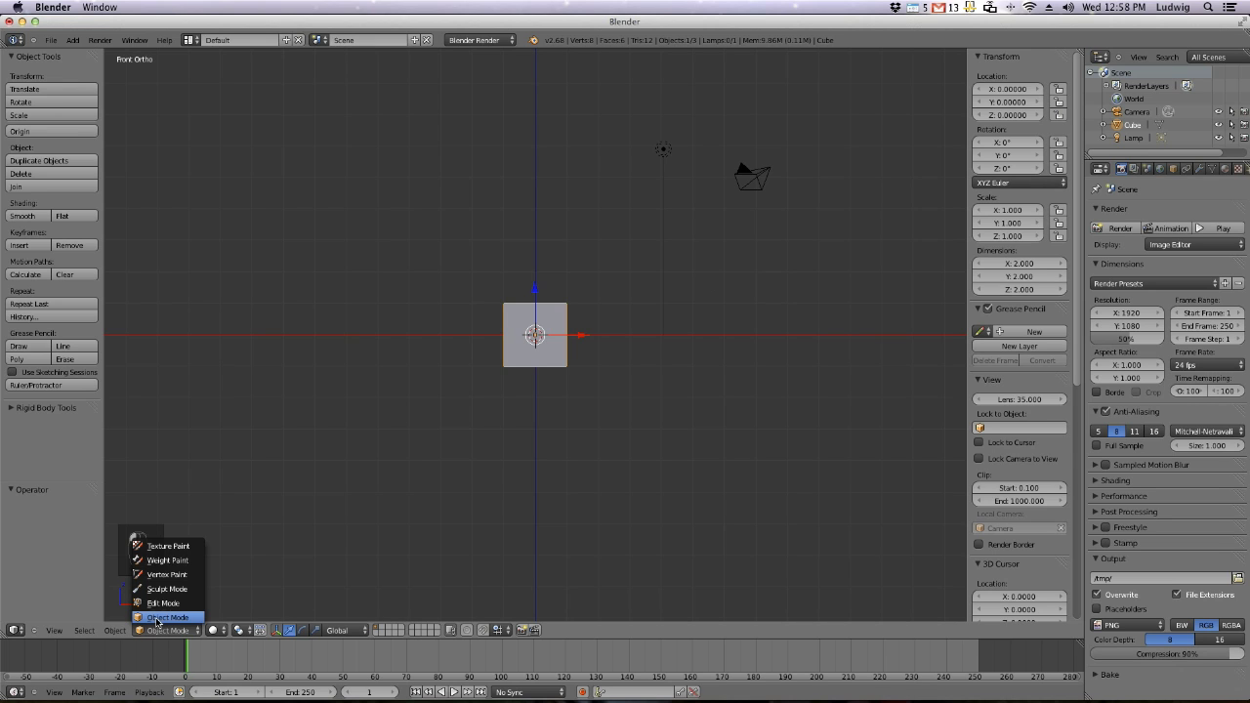
click(158, 603)
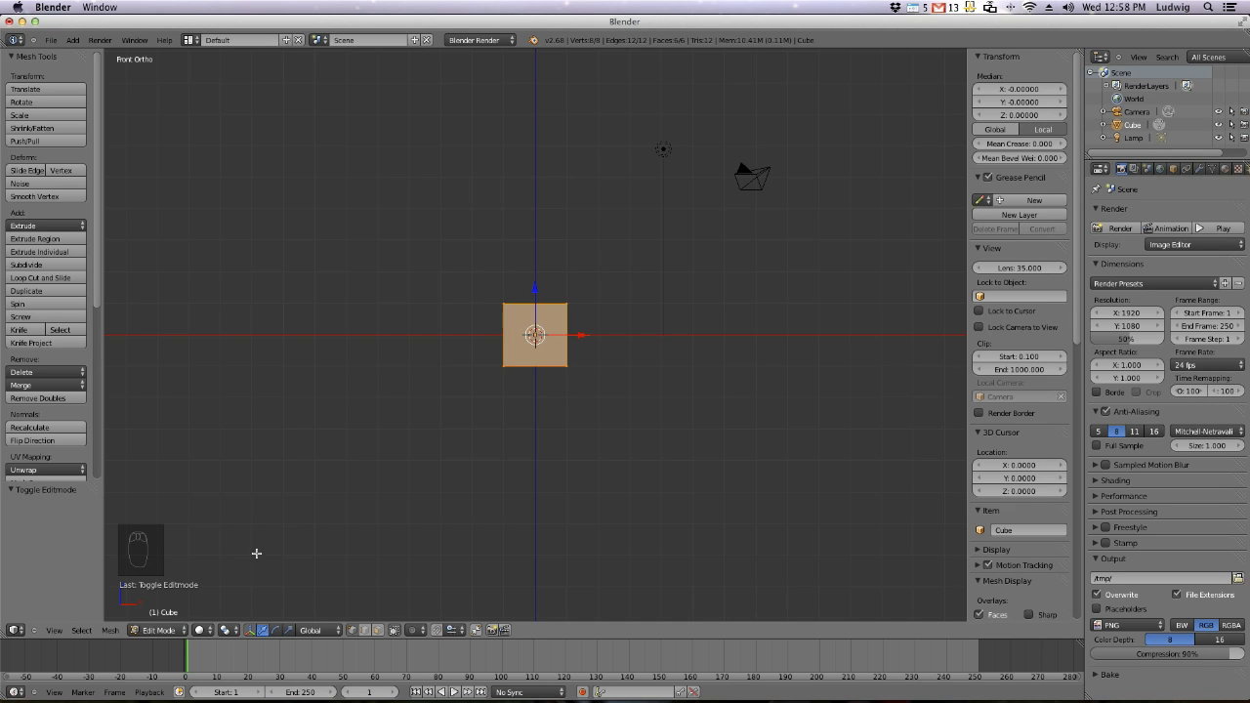
click(162, 629)
key(Tab)
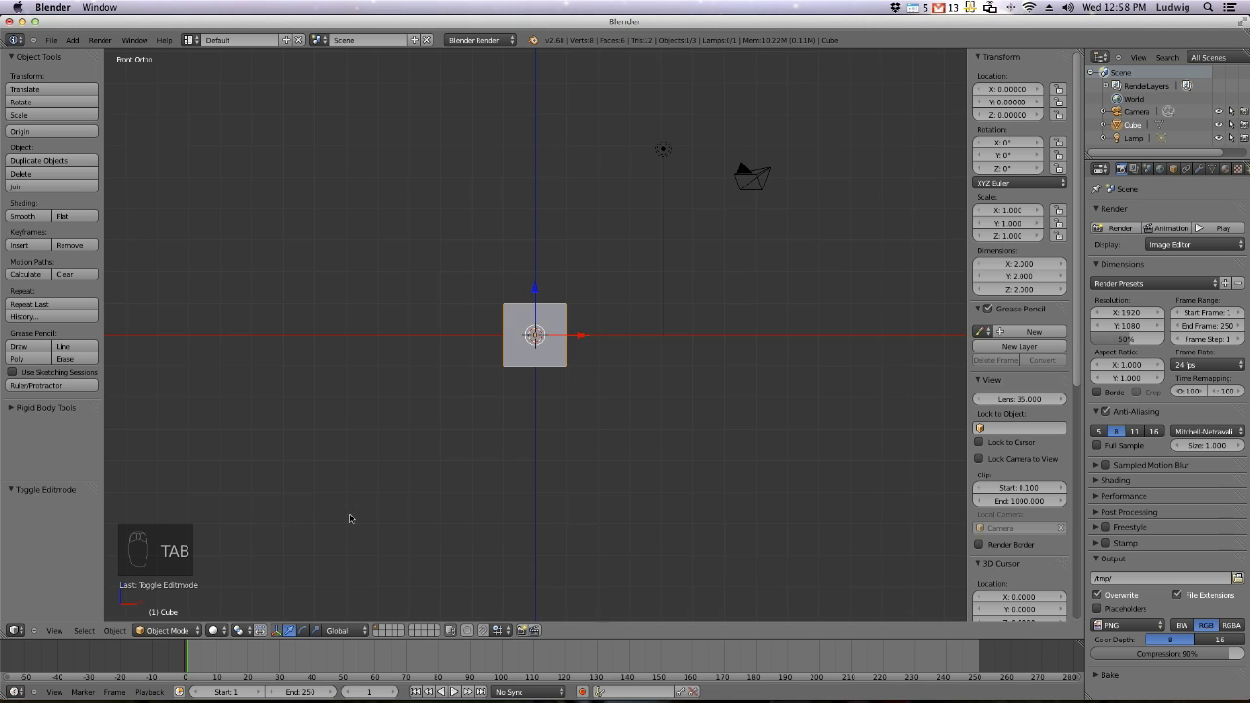
key(Tab)
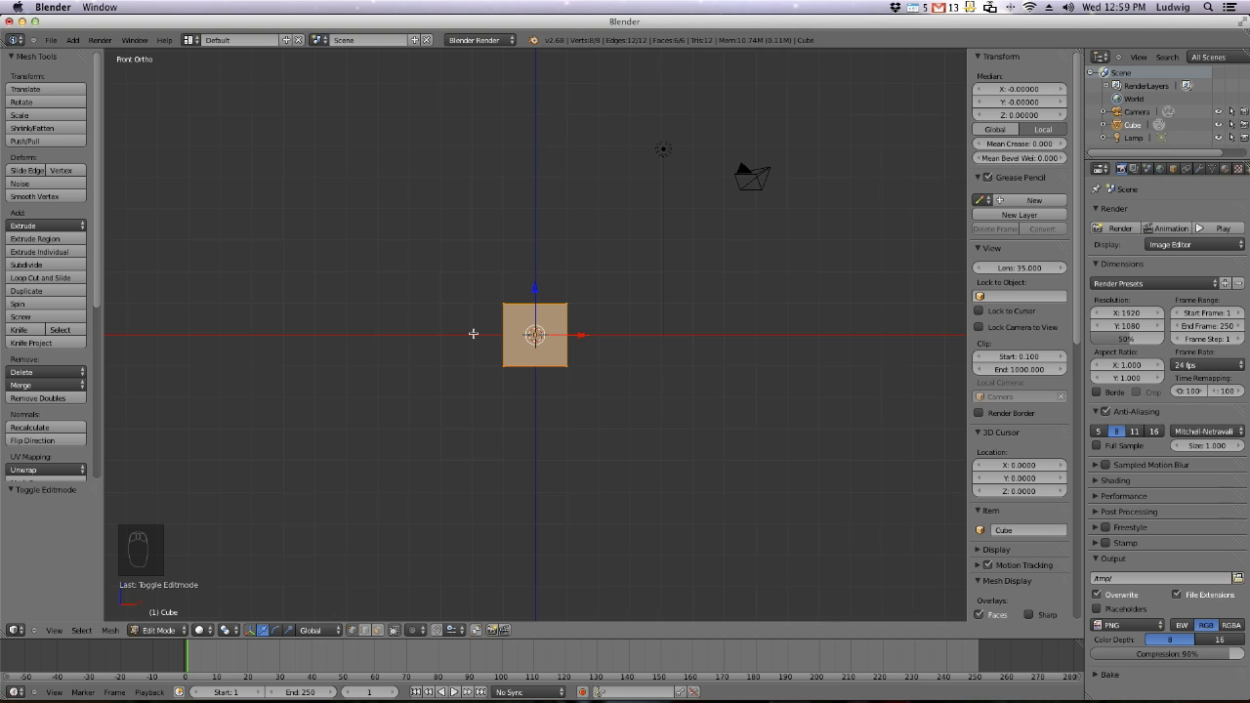
key(g)
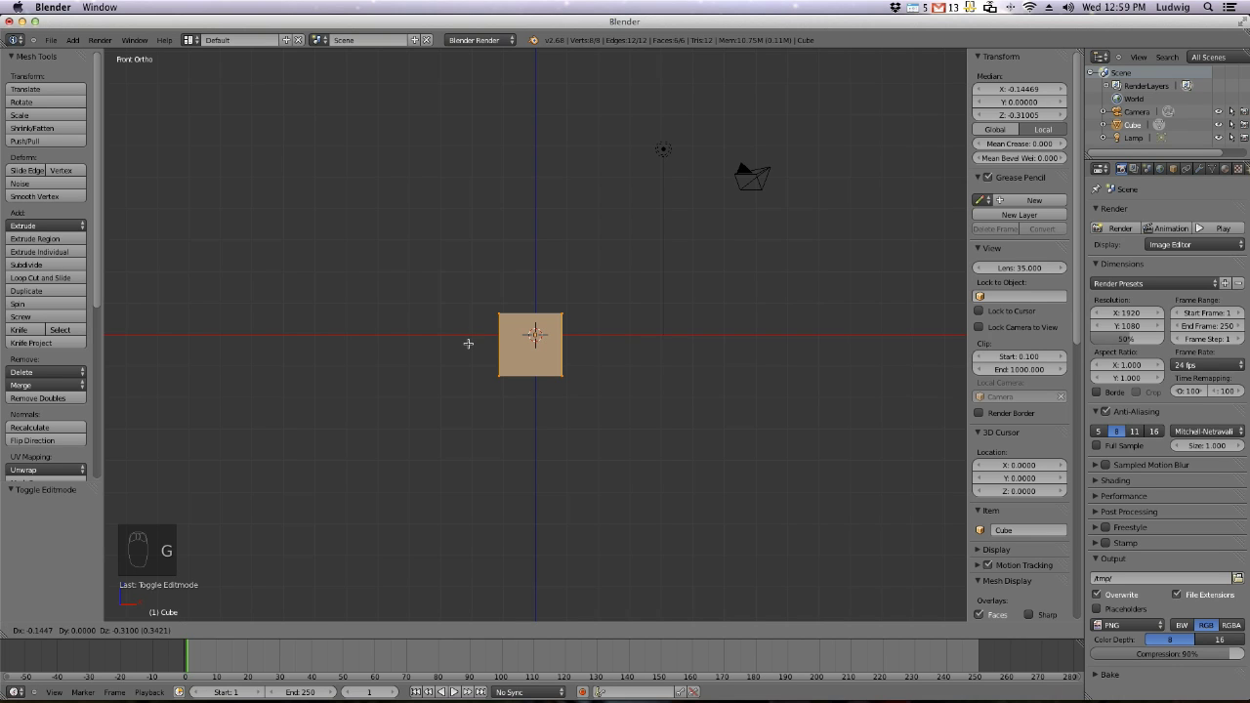
Move the cube mesh down -7 on Z and switch to face select mode
key(z)
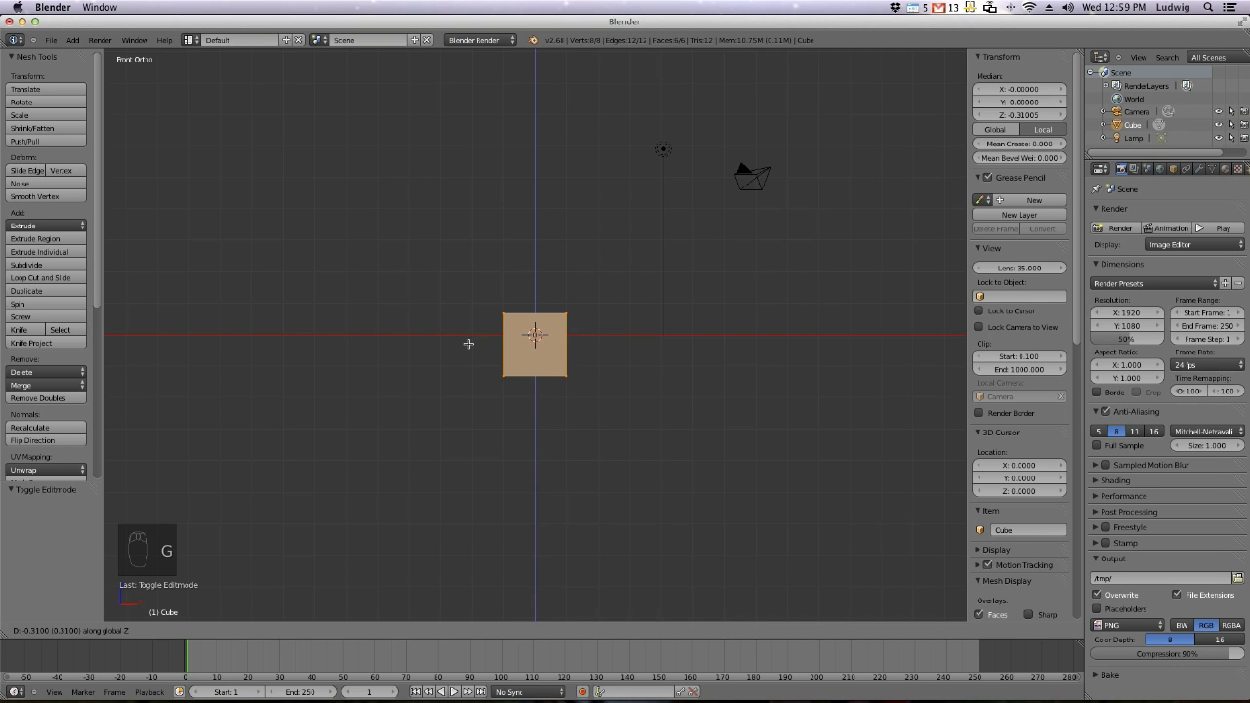
key(minus)
key(7)
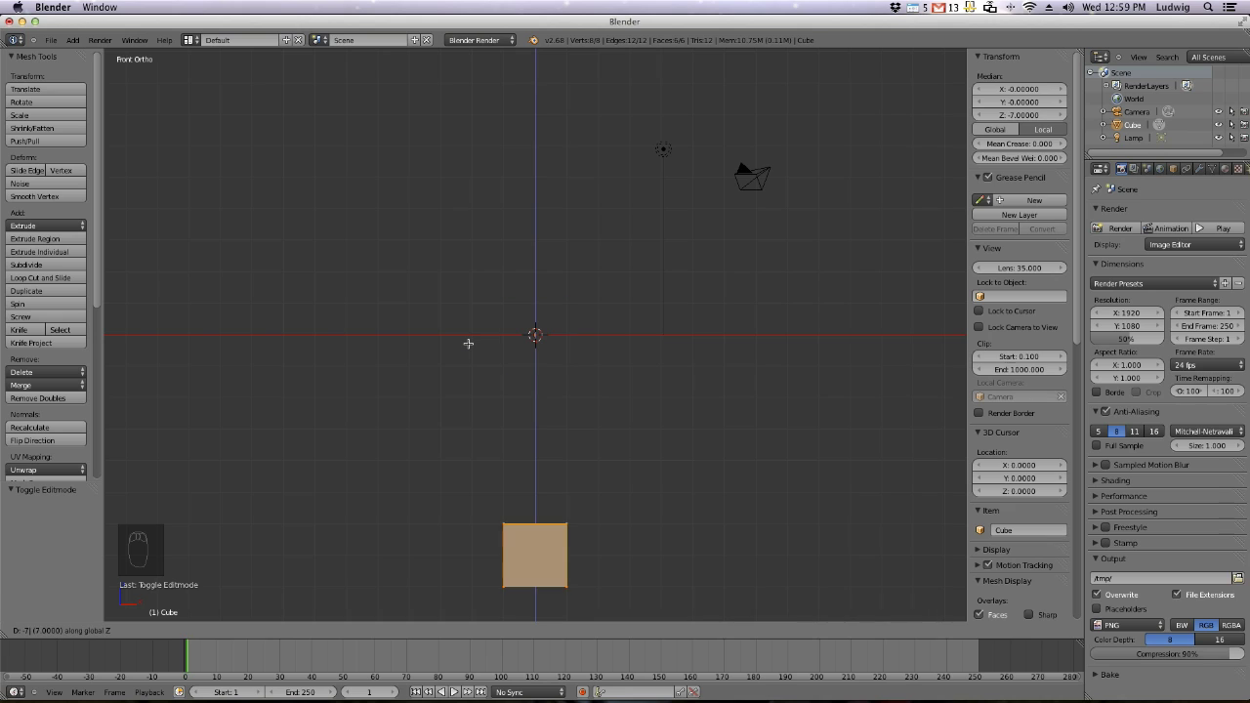
key(Return)
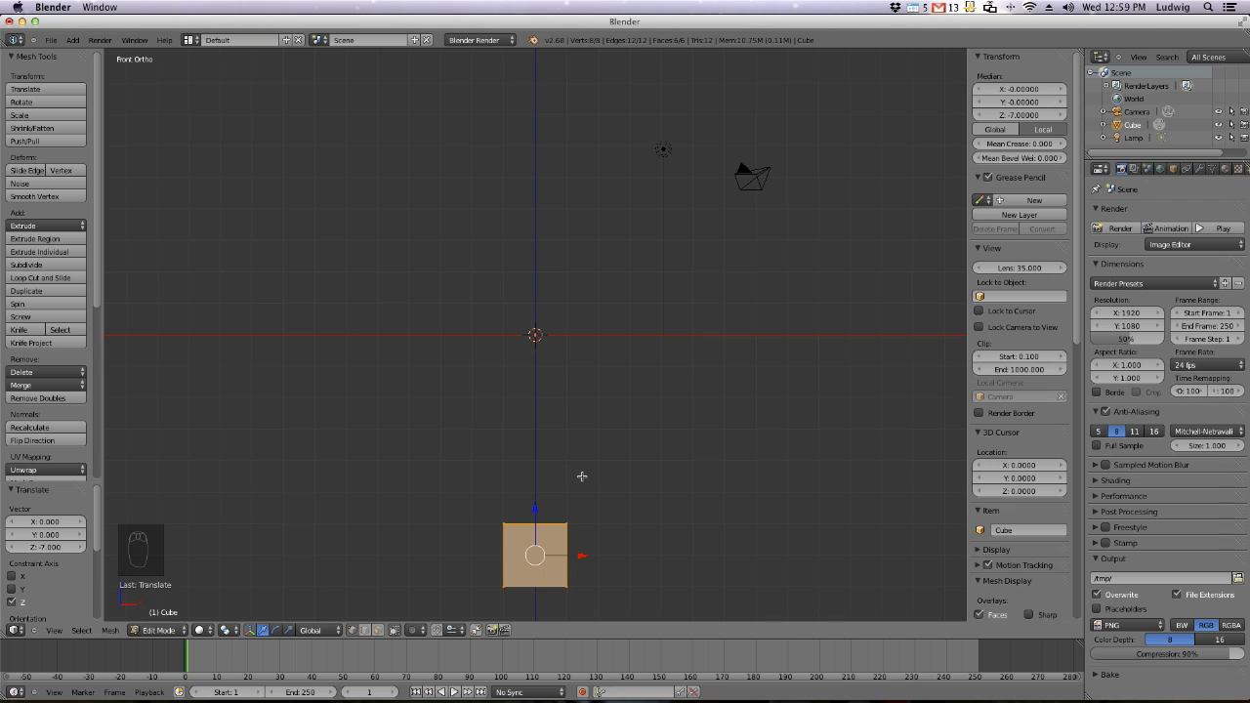
middle_drag(661, 526, 600, 533)
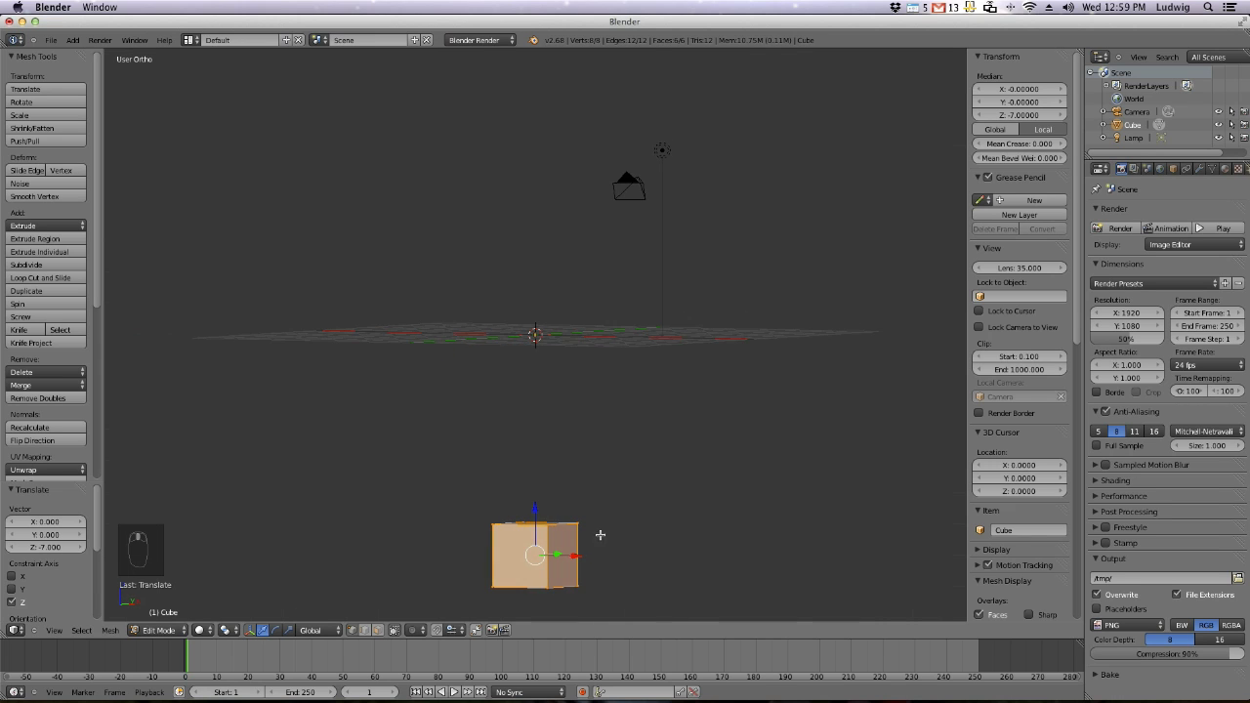
click(378, 629)
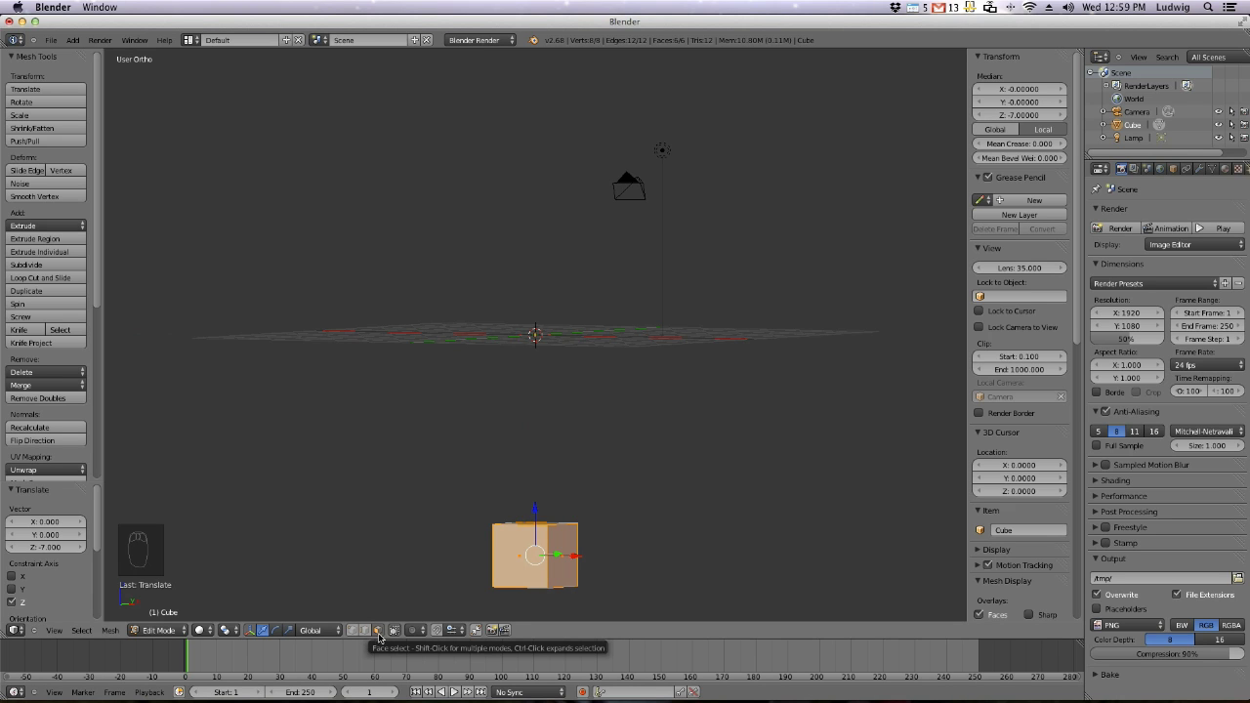
Delete the cube's right and left faces to make an open-sided box
right_click(562, 556)
key(x)
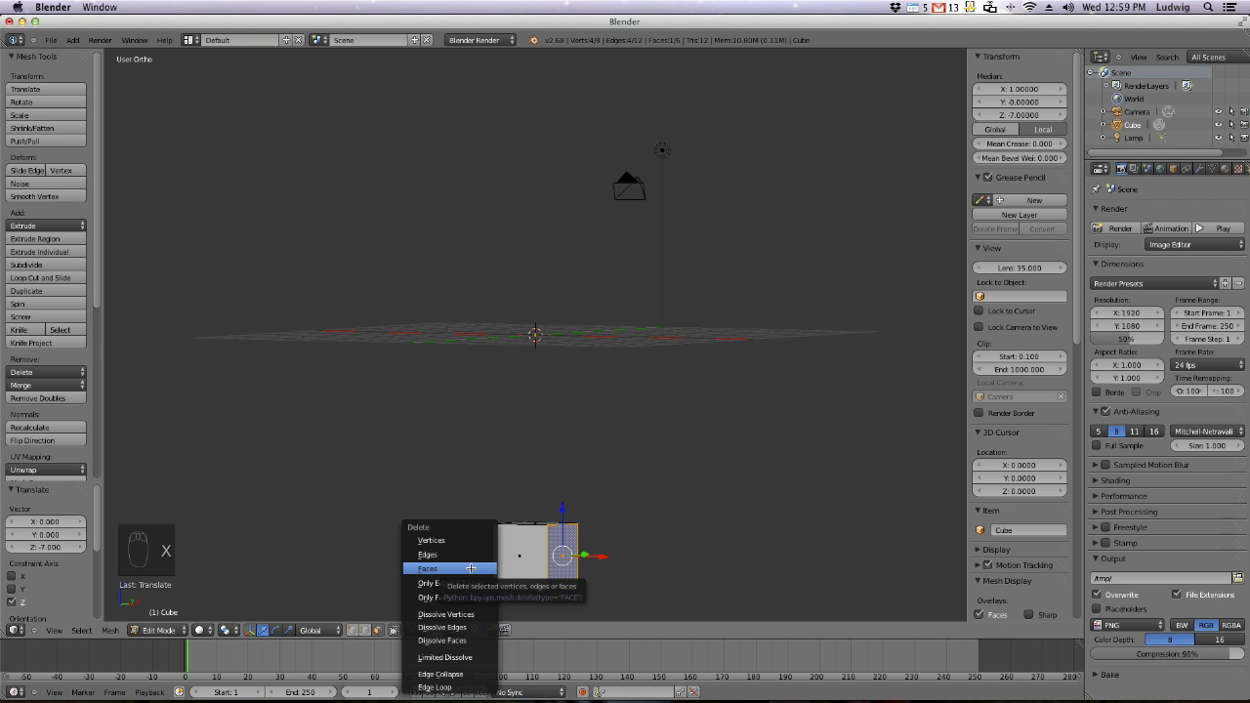
click(471, 568)
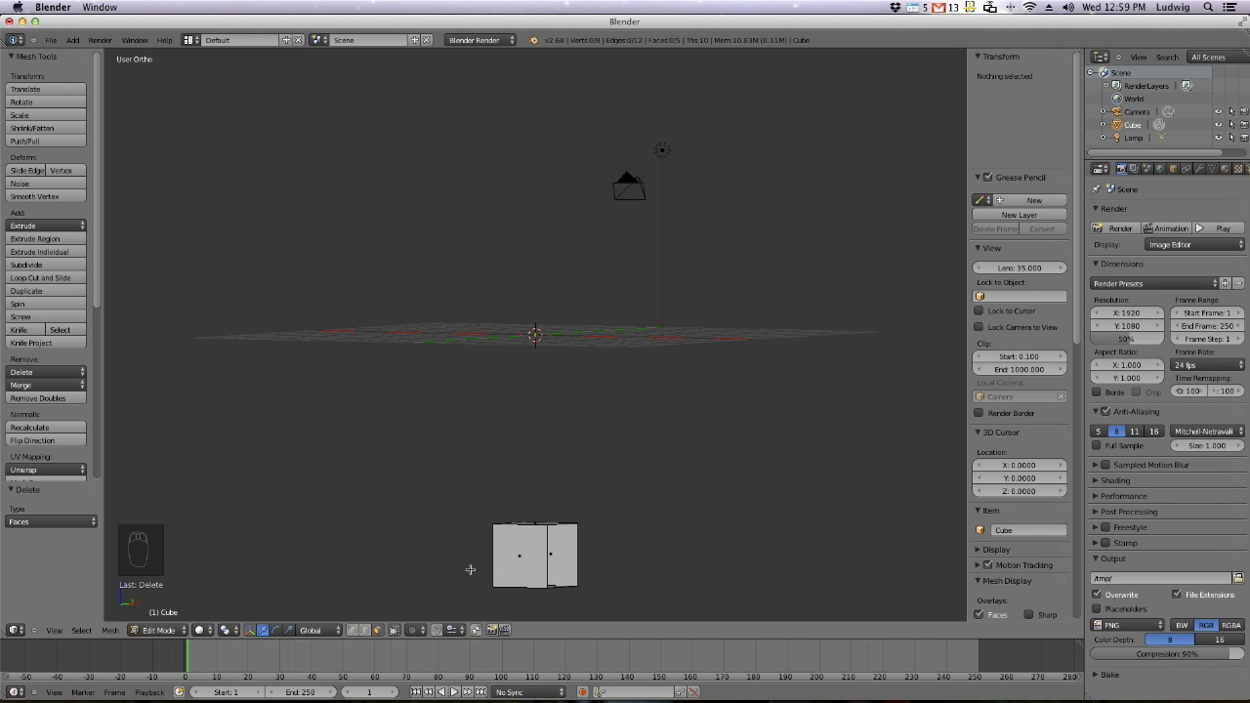
middle_drag(393, 549, 506, 561)
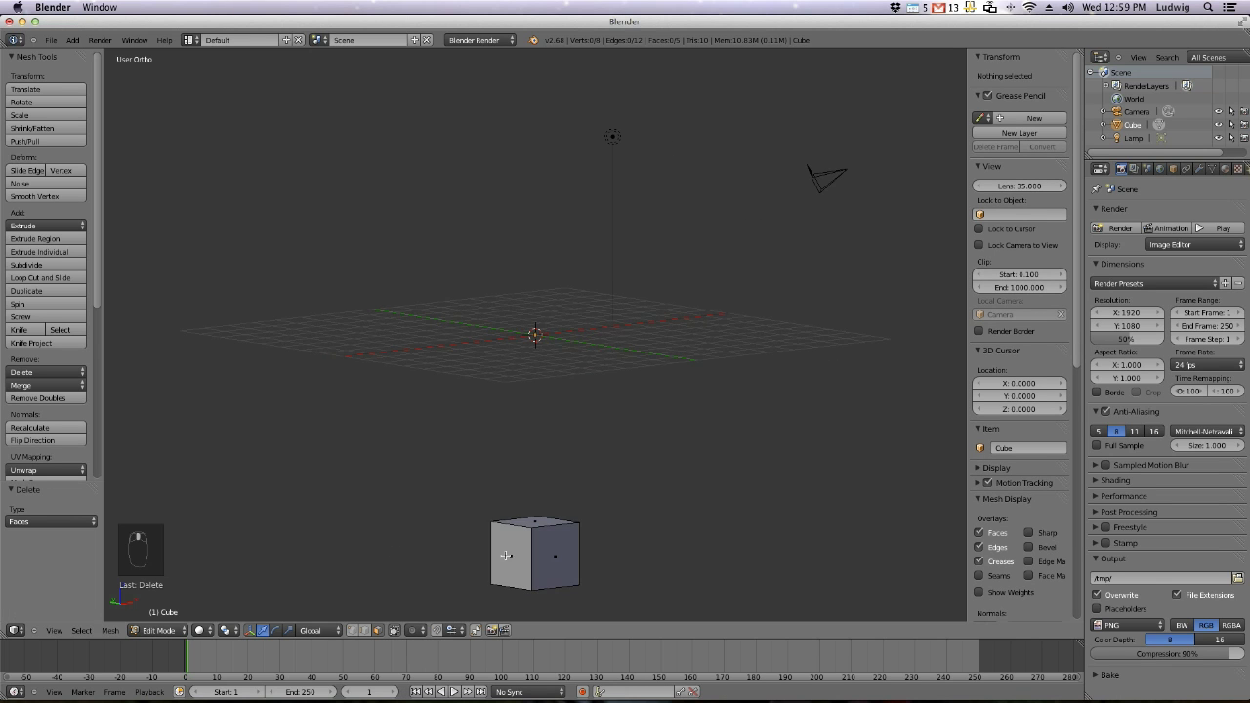
right_click(507, 561)
key(x)
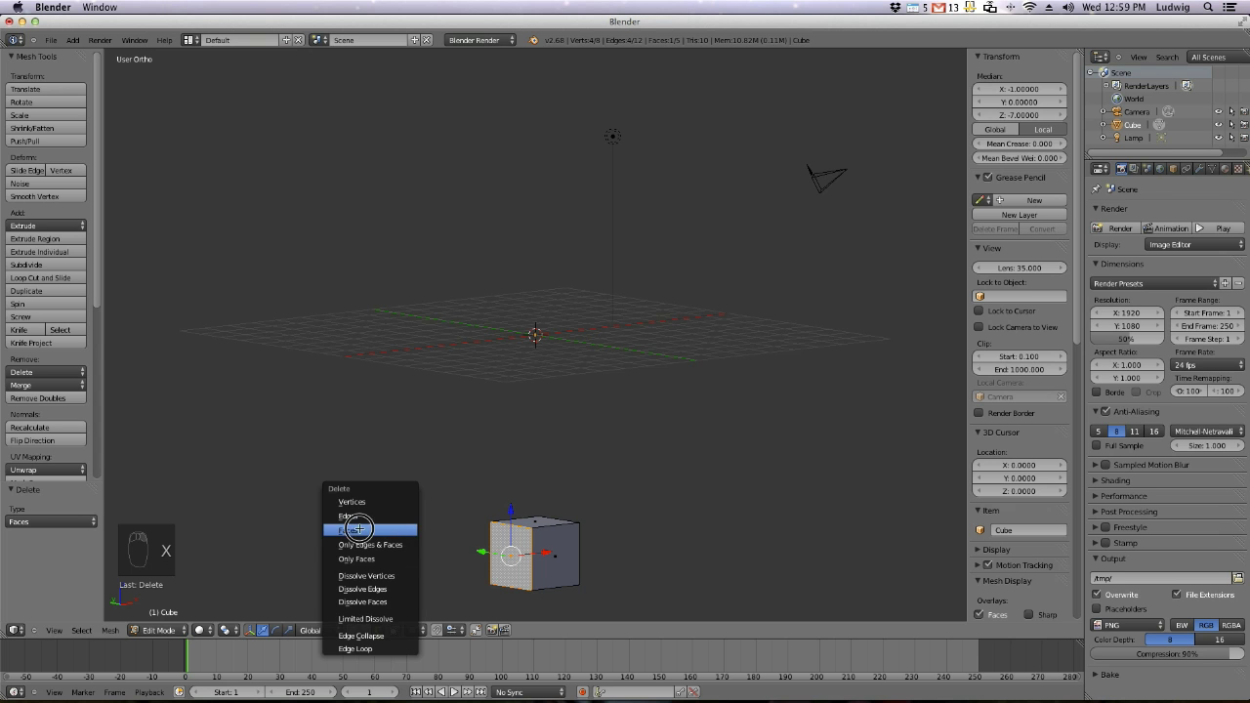
click(352, 528)
middle_drag(482, 568, 414, 555)
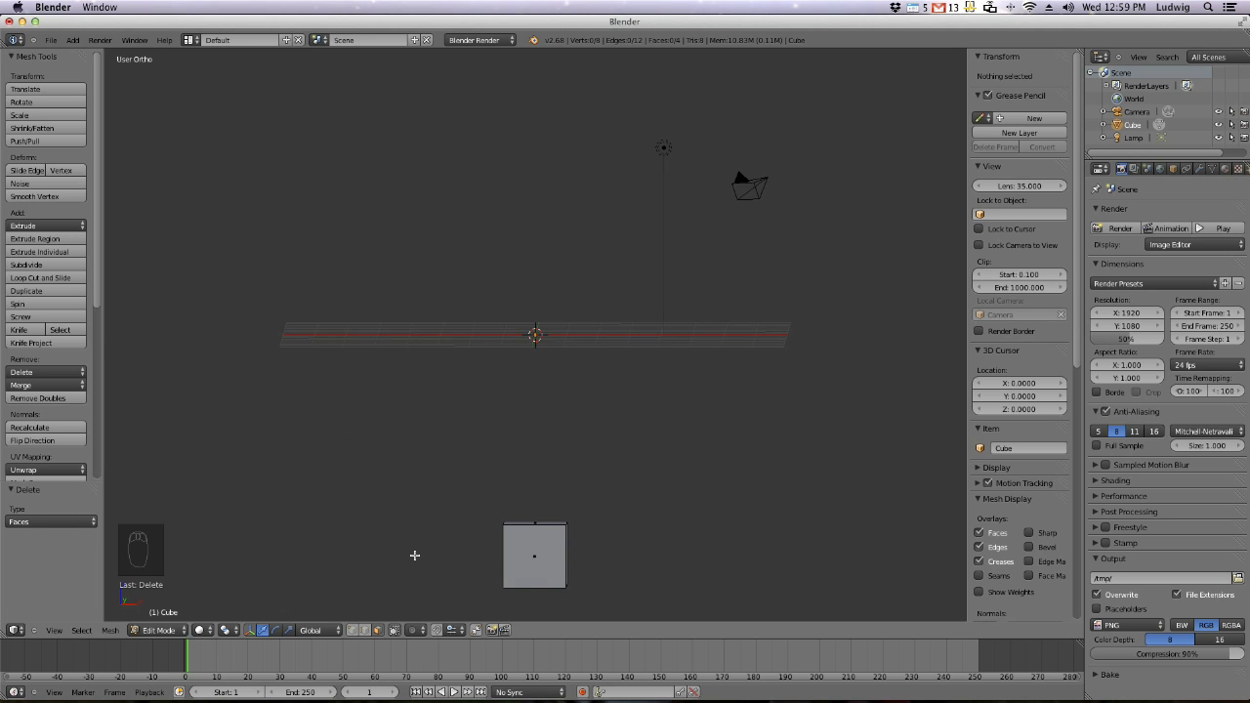
Return to front view and Object Mode, moving the 3D cursor off the origin
key(KP_1)
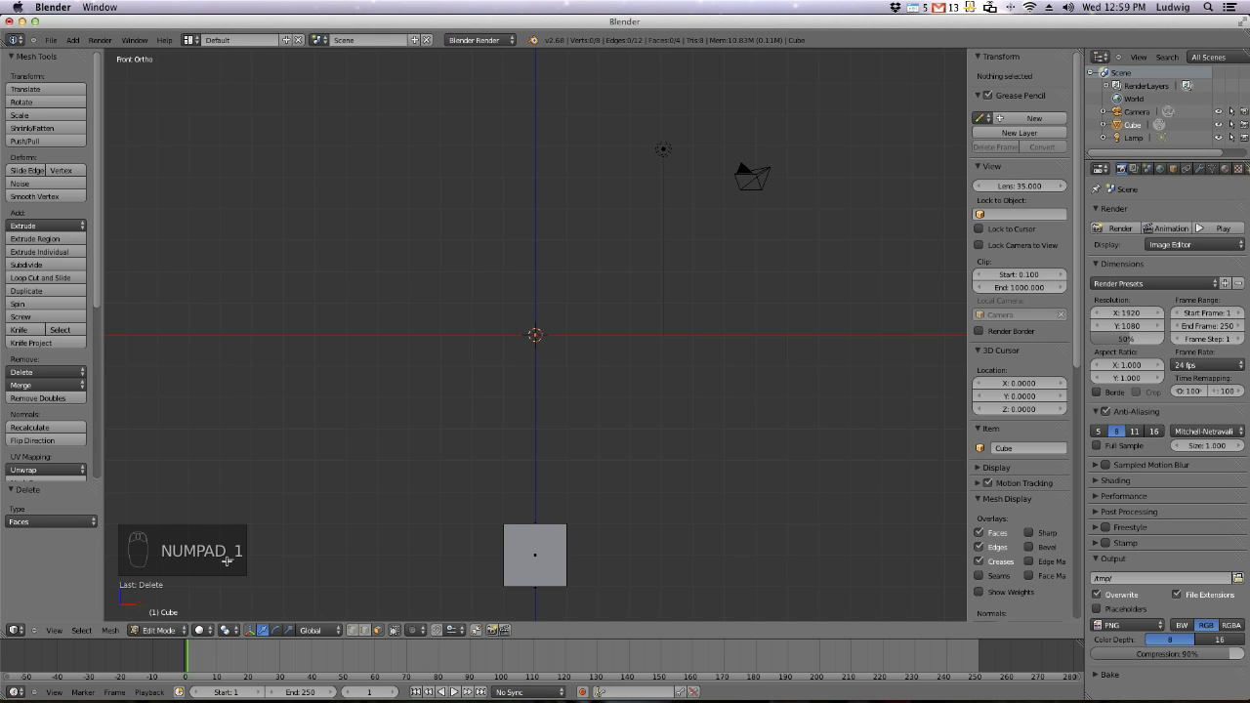
key(Tab)
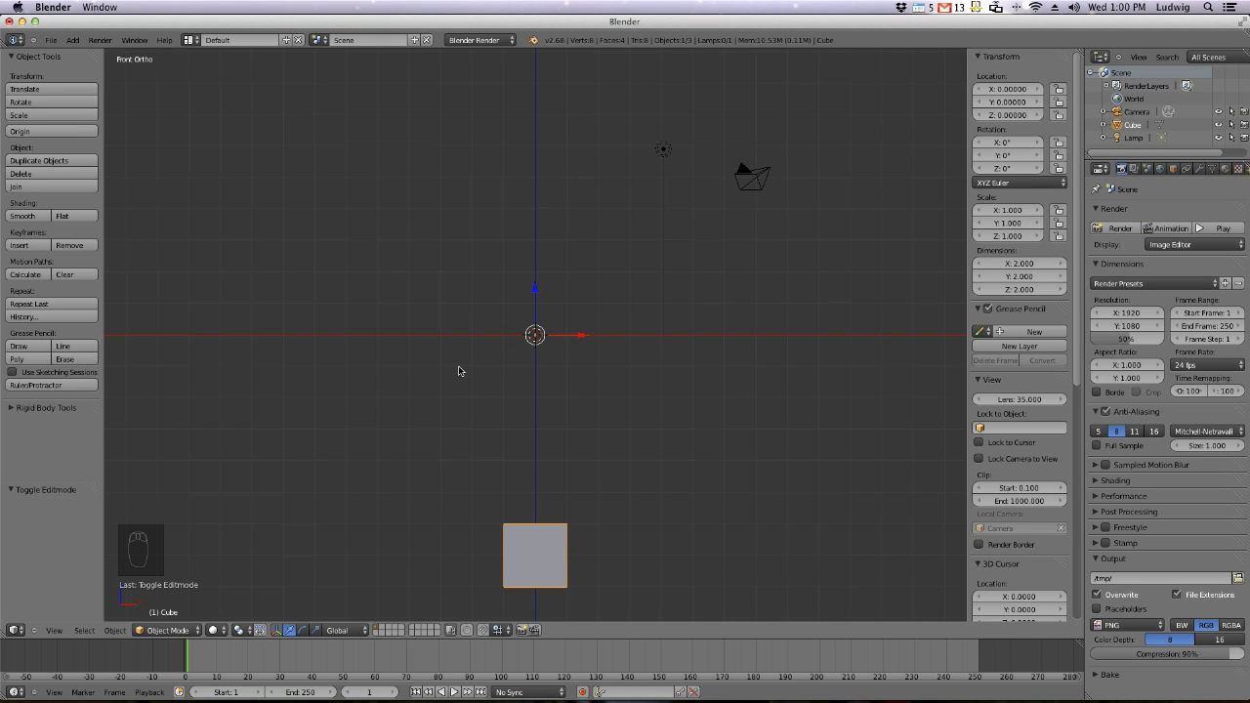
click(328, 411)
Reset the 3D cursor to the origin and add a Cube-display Empty there
key(shift+c)
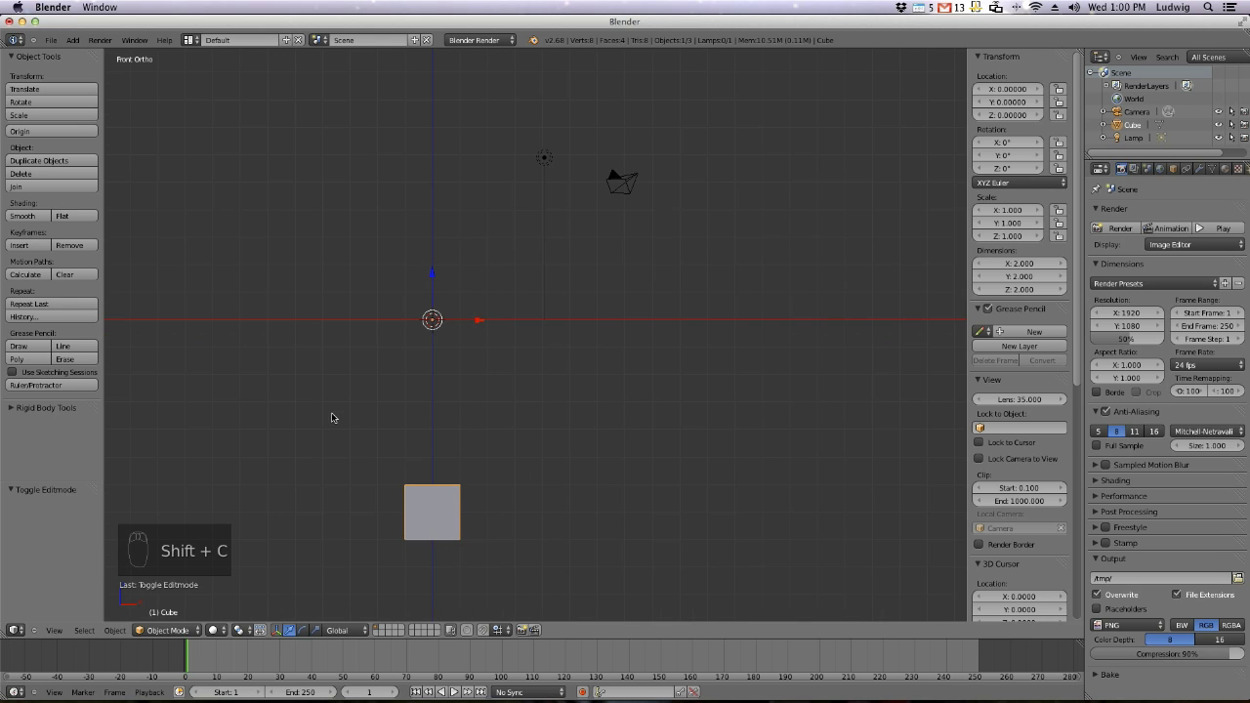
shift+middle_drag(364, 354, 430, 365)
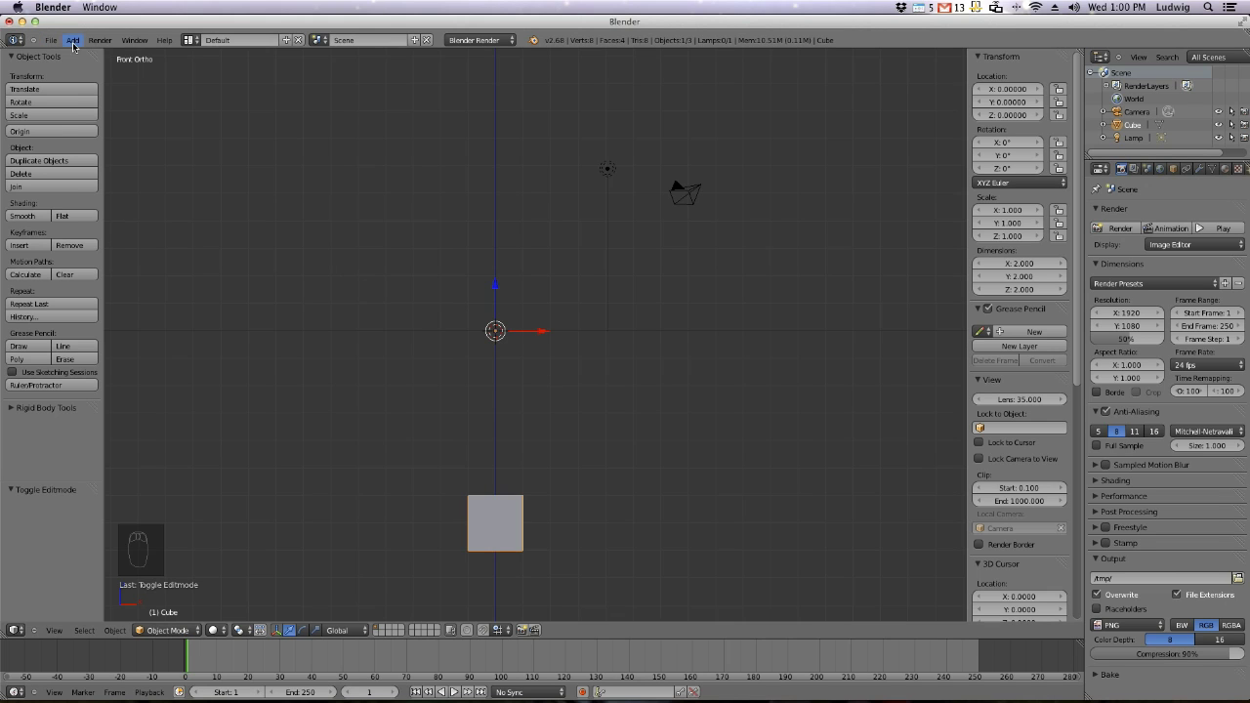
click(74, 42)
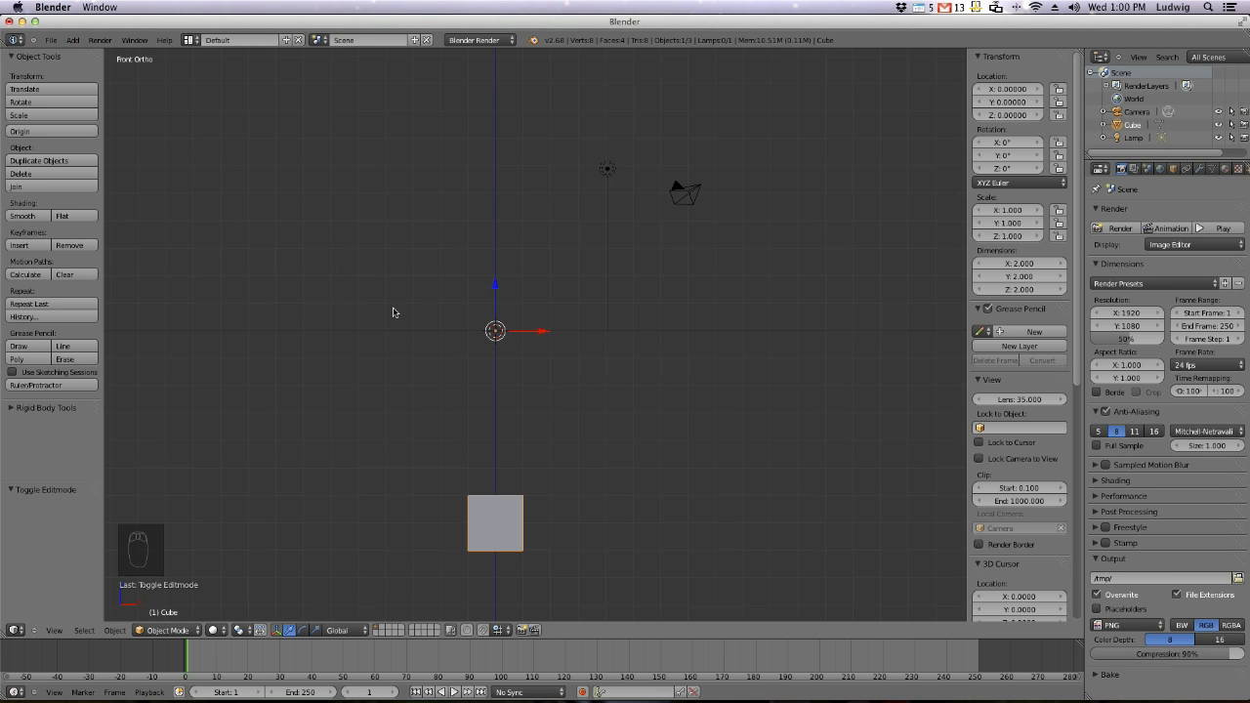
key(shift+a)
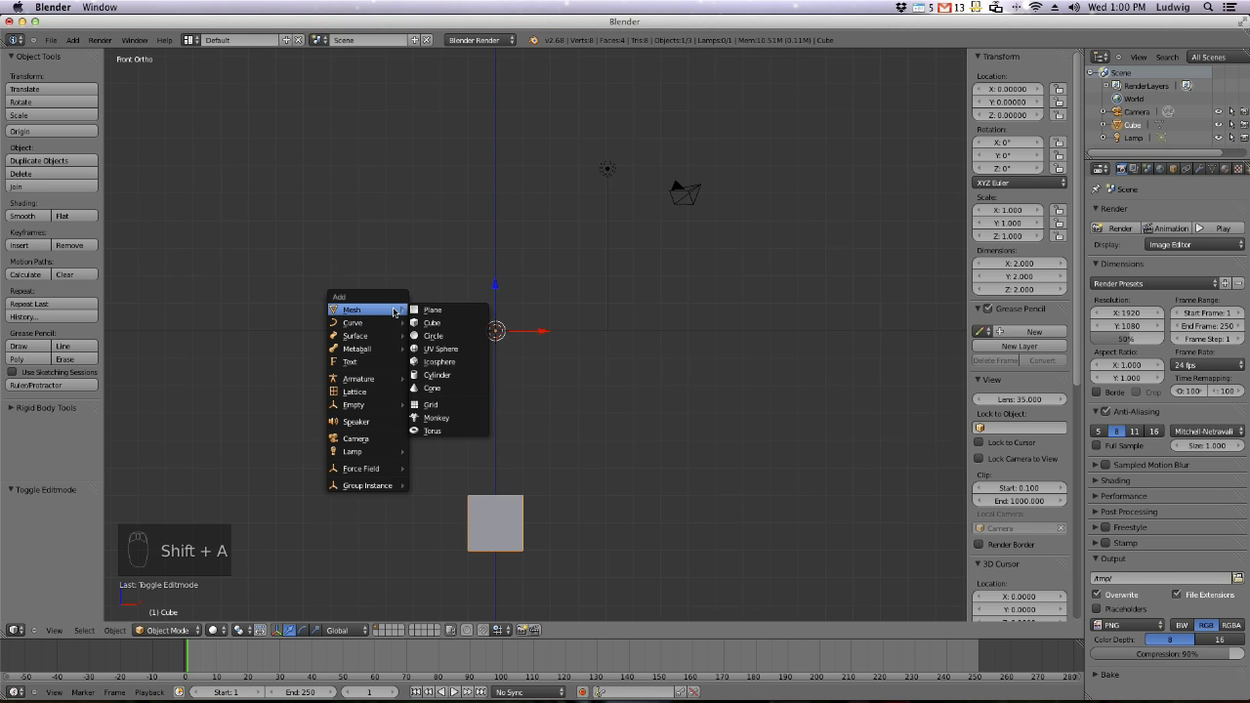
mouse_move(365, 408)
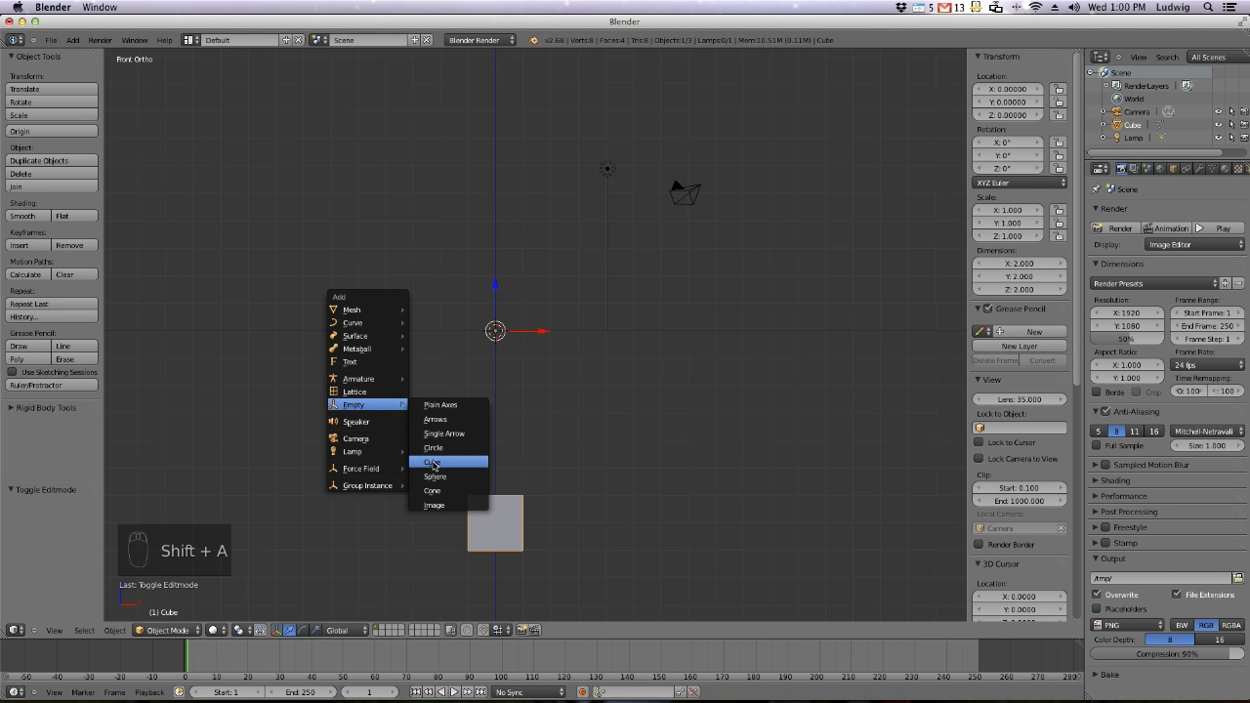
click(433, 462)
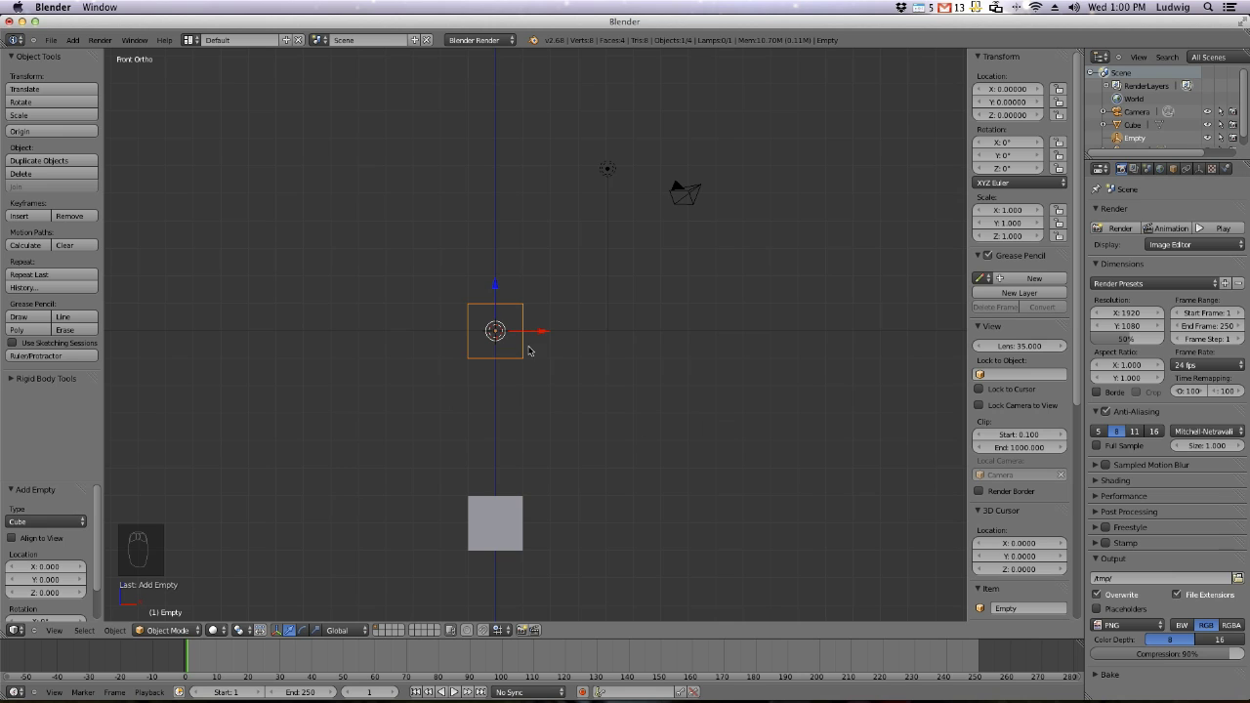
mouse_move(600, 409)
middle_down()
mouse_move(530, 426)
mouse_move(597, 424)
mouse_move(586, 423)
middle_up()
key(KP_1)
Add an Array modifier to the open box, toggling Relative Offset off and back on
right_click(493, 519)
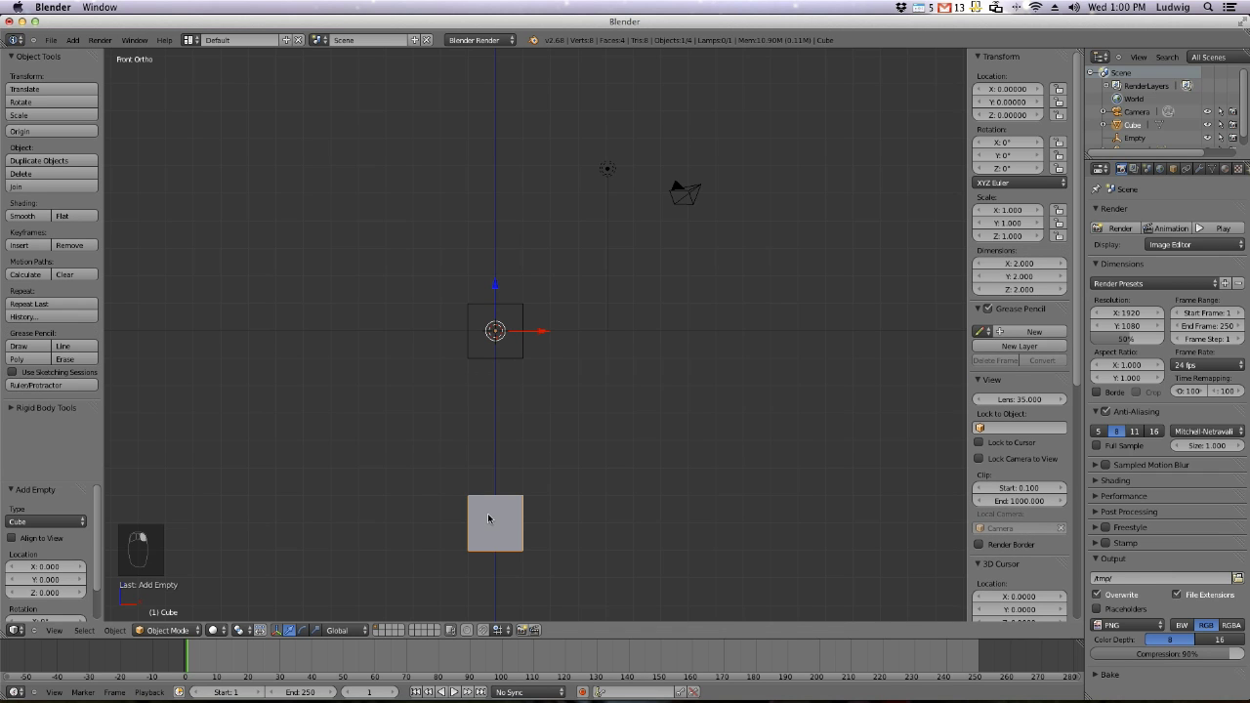
mouse_move(526, 510)
middle_down()
mouse_move(607, 507)
mouse_move(548, 531)
middle_up()
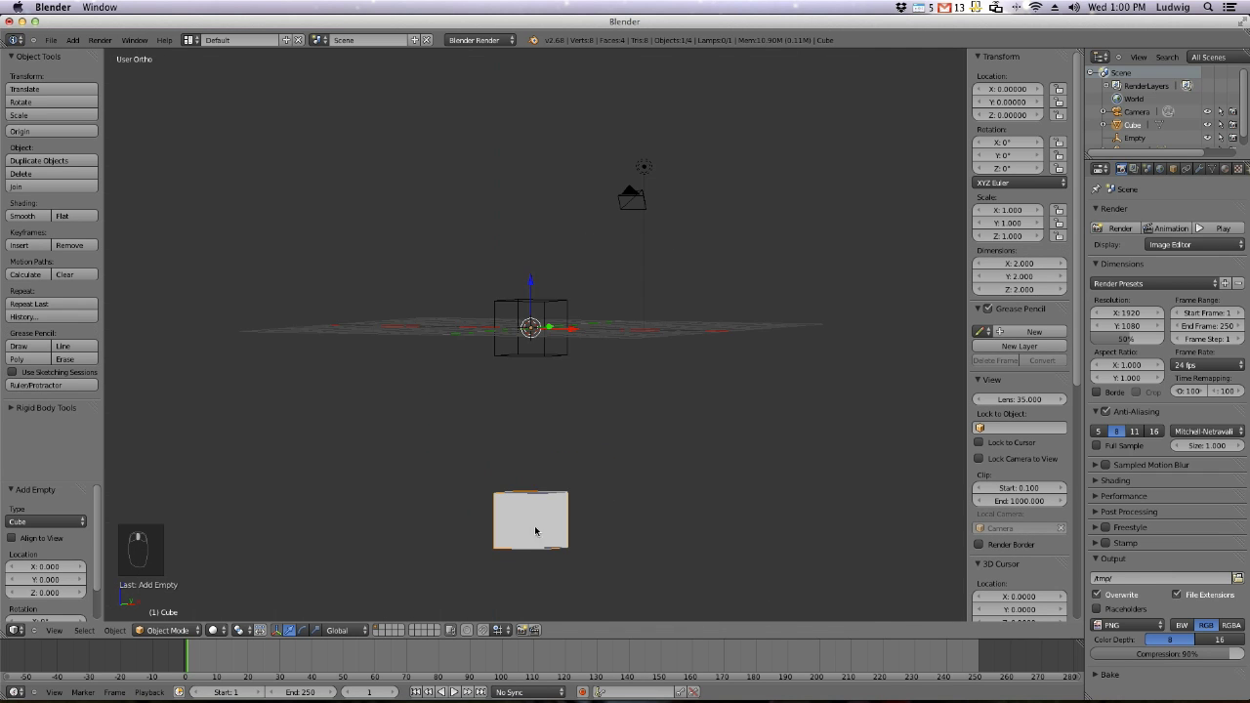
key(KP_1)
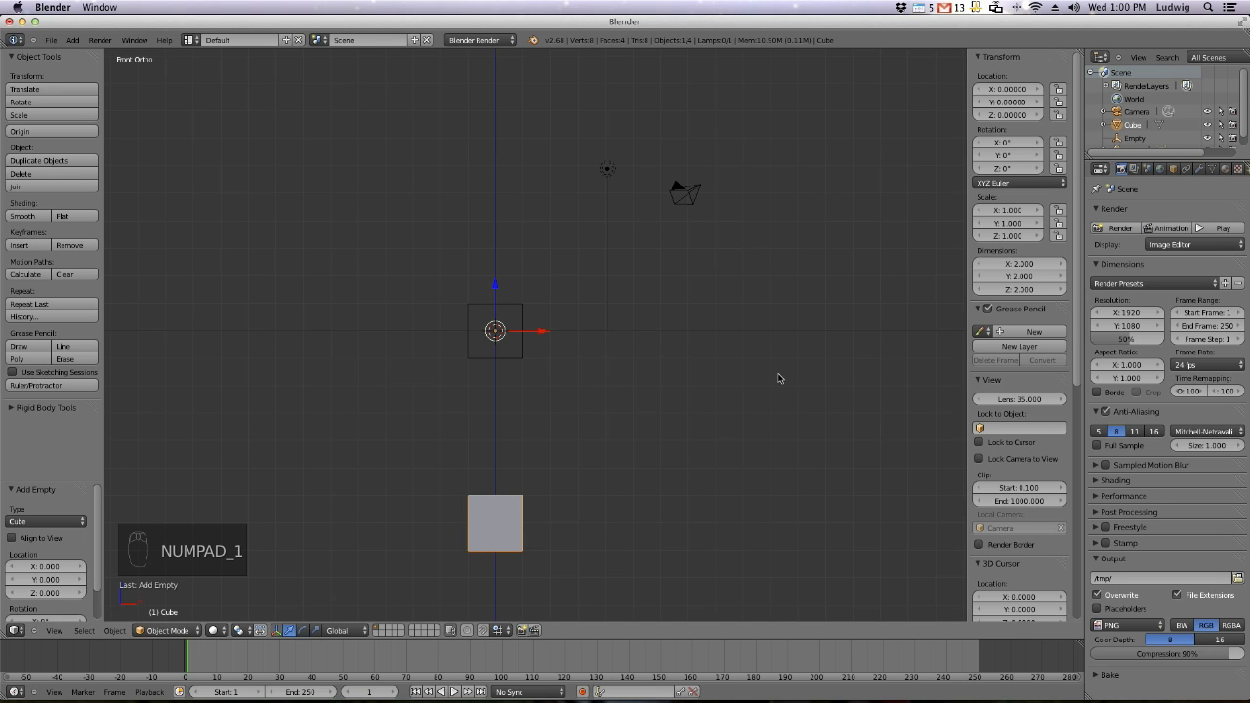
click(1199, 170)
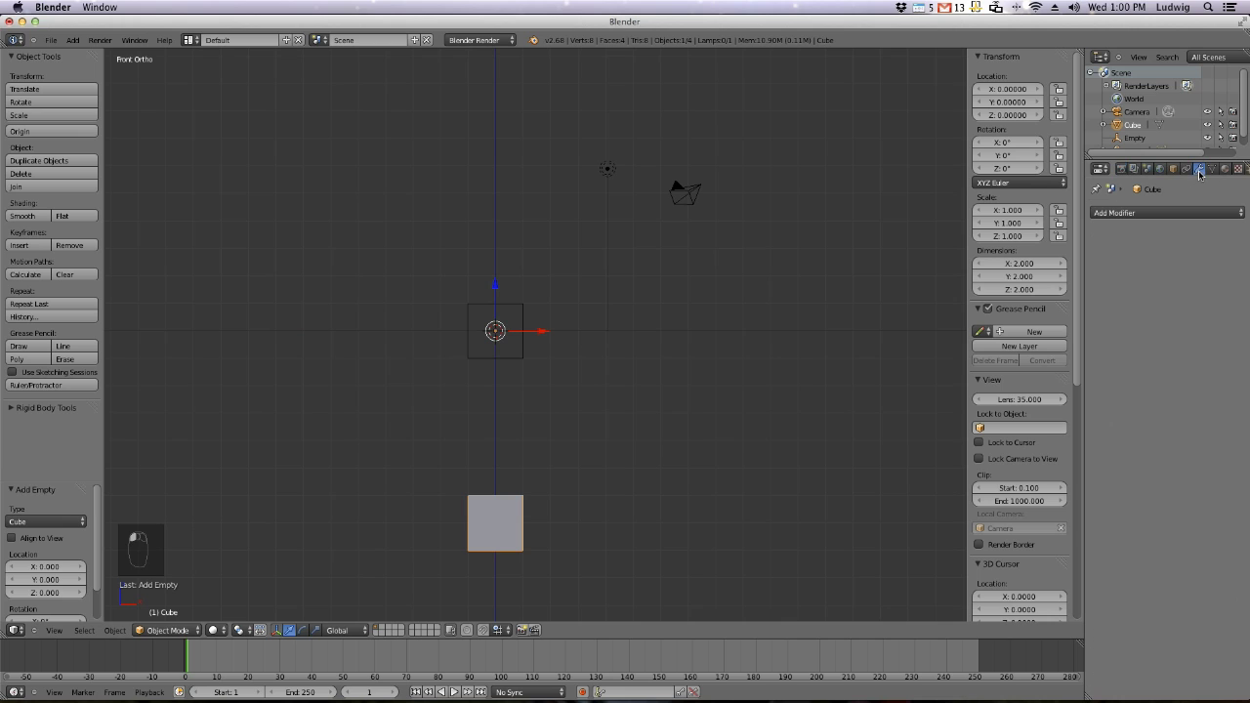
click(1149, 214)
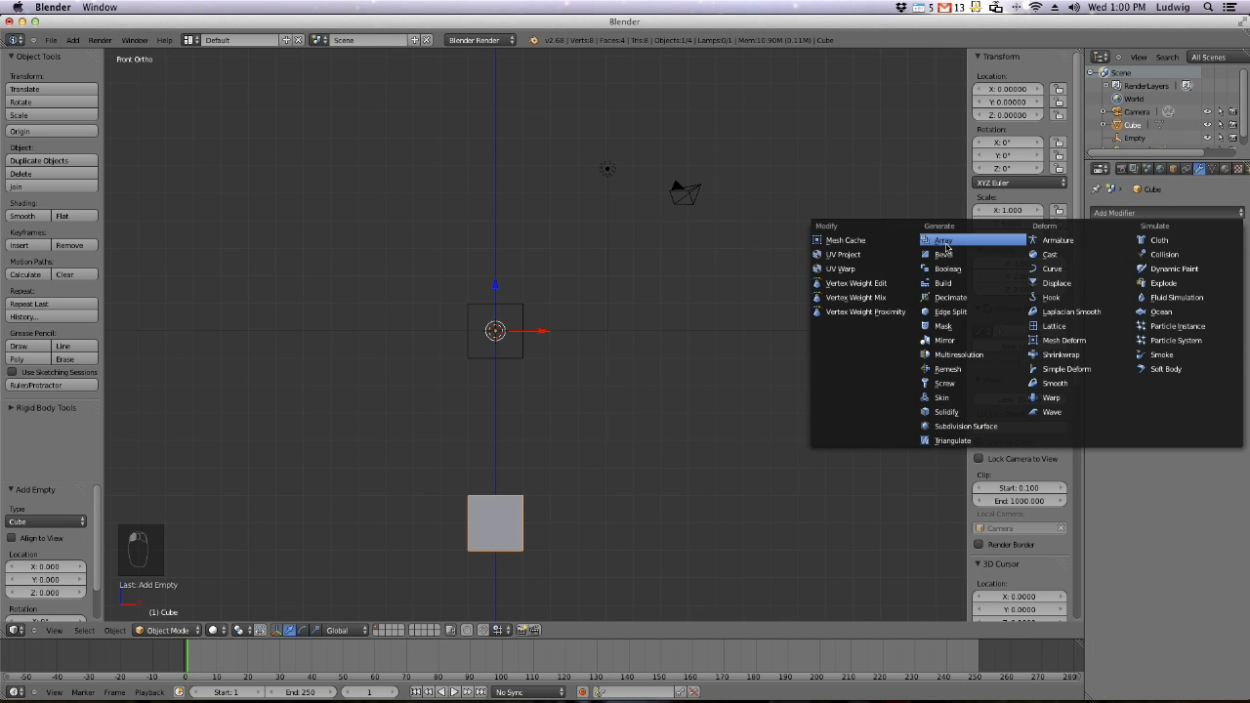
click(943, 241)
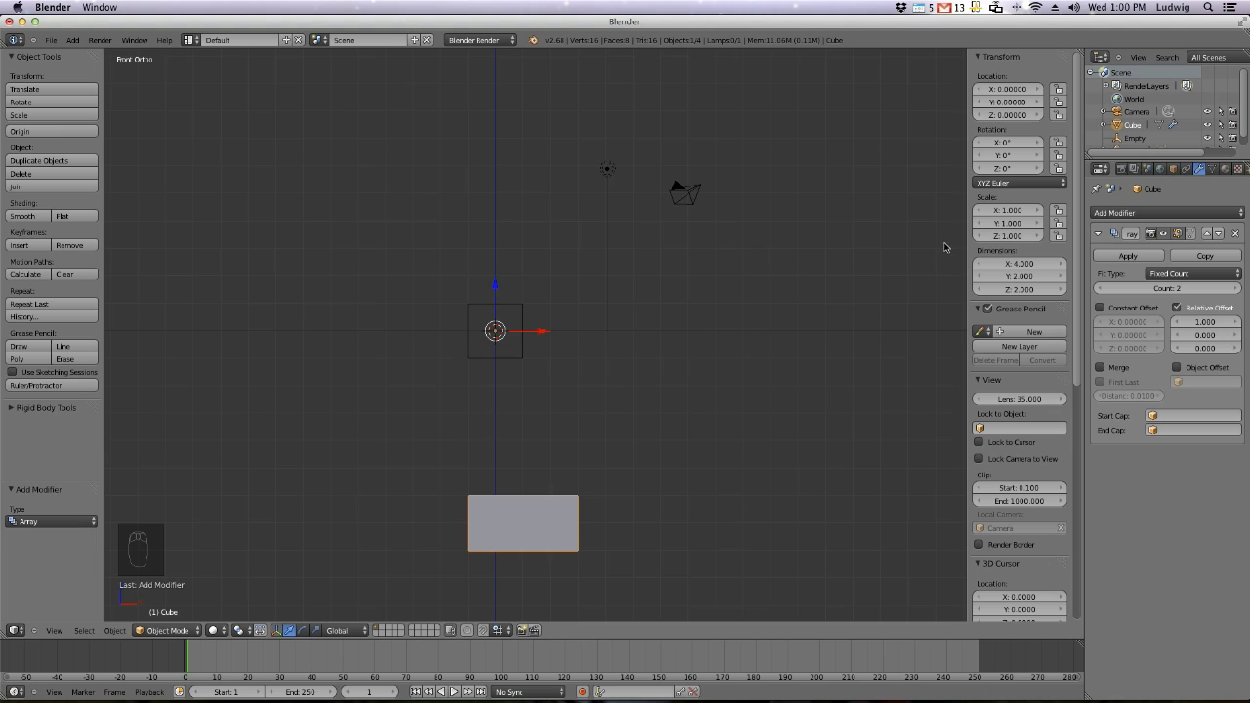
click(1175, 307)
click(1175, 307)
click(1190, 309)
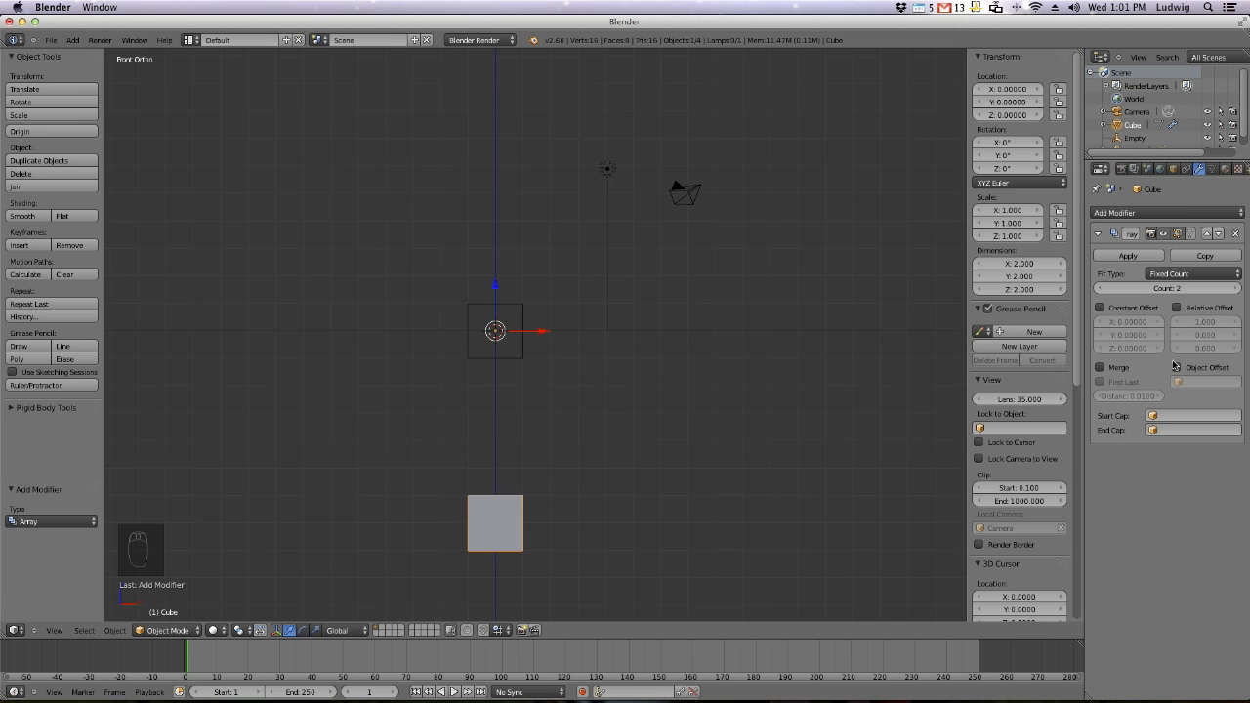
click(1176, 368)
click(1194, 383)
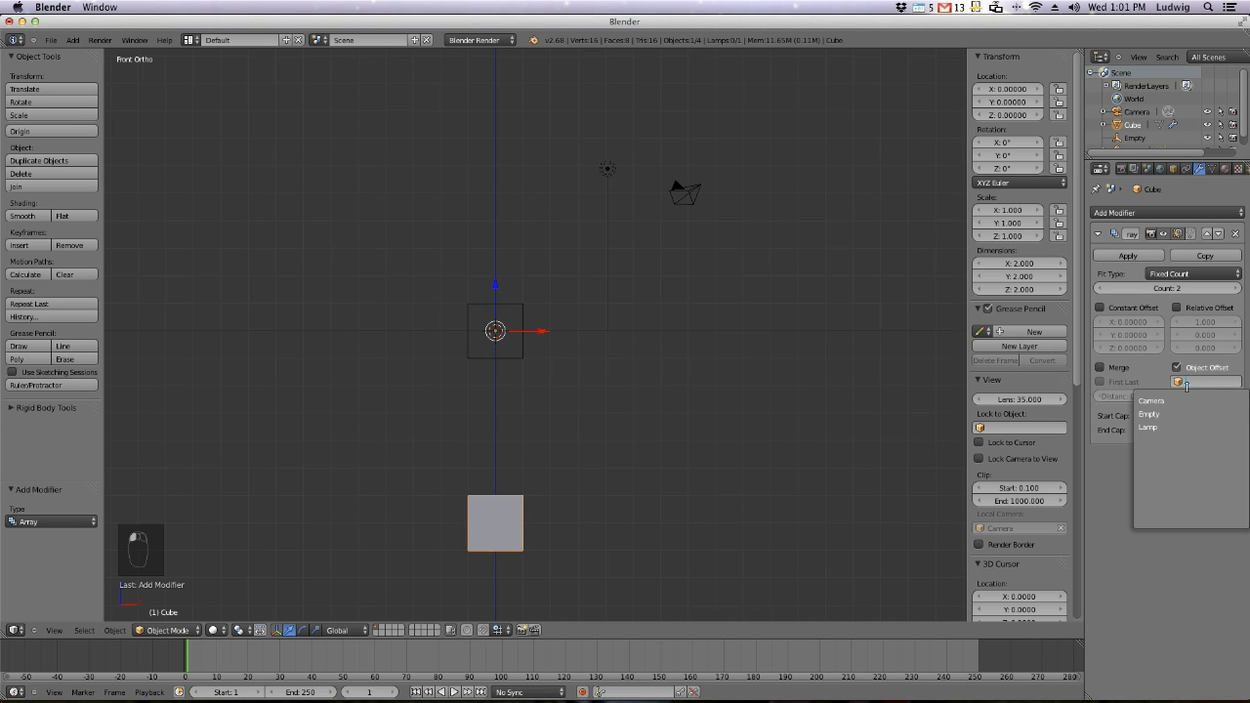
click(1147, 414)
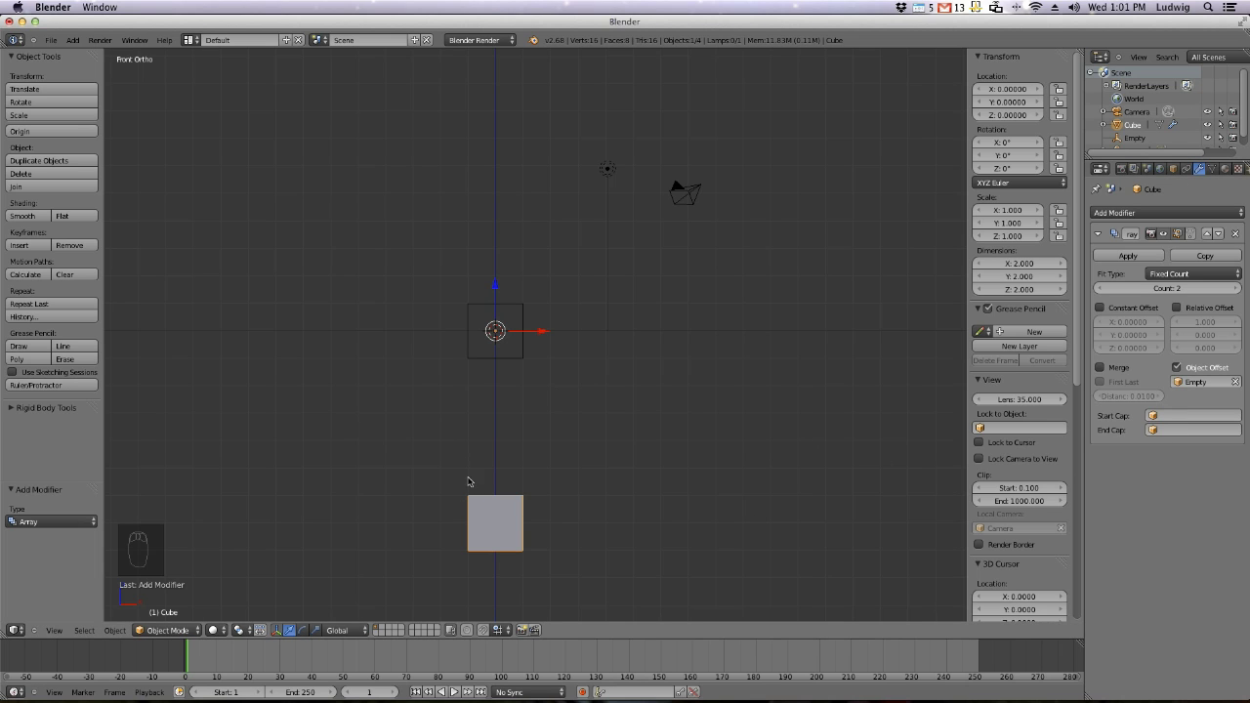
click(1235, 288)
click(1235, 288)
click(1096, 288)
click(1095, 288)
click(1096, 288)
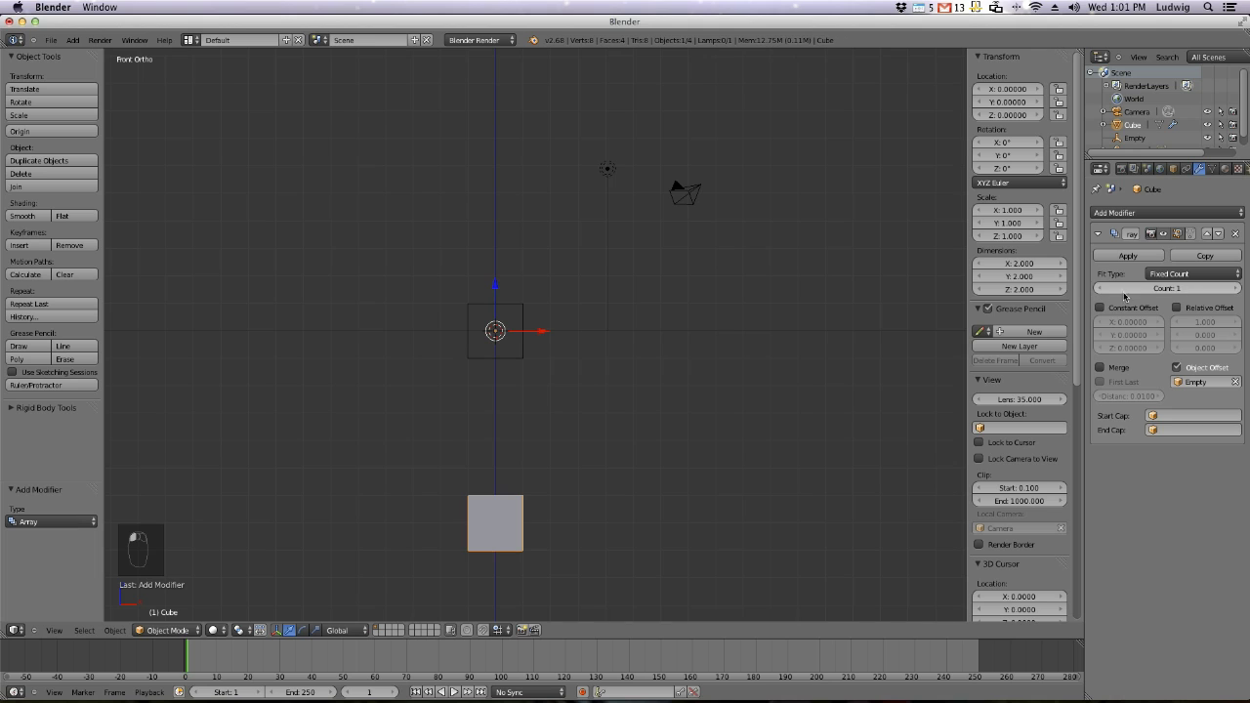
click(1235, 288)
click(1235, 288)
click(1235, 288)
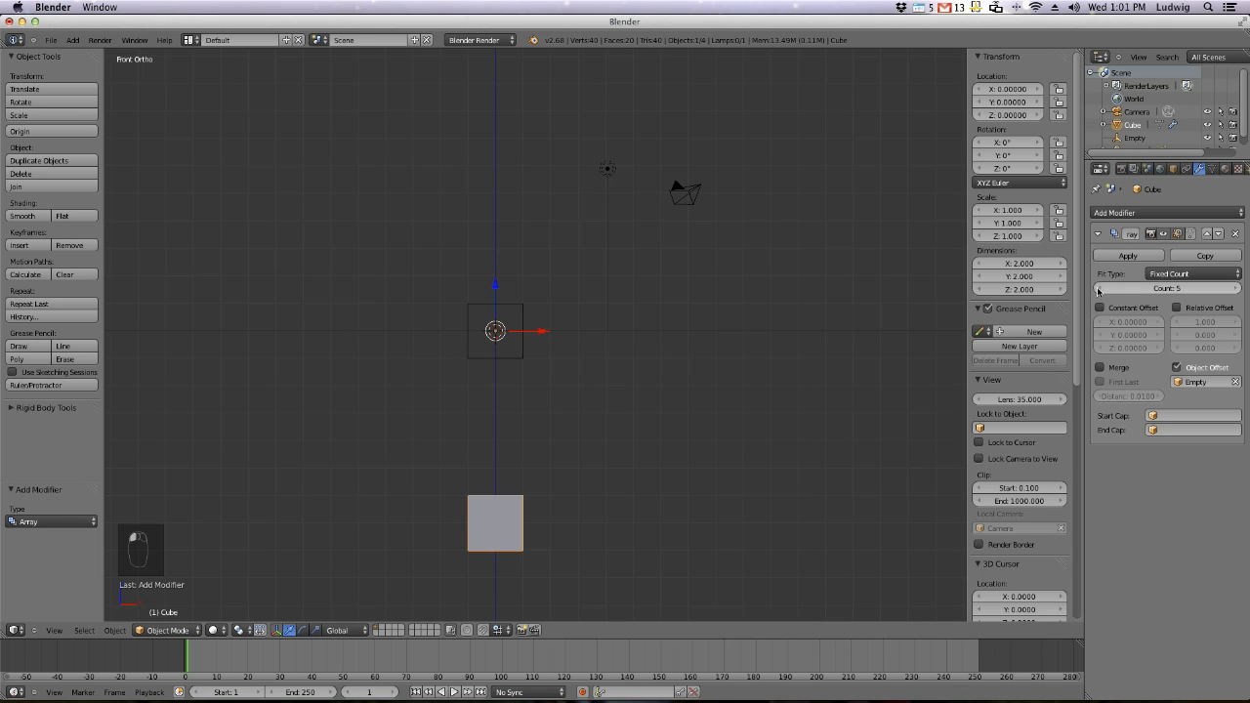
click(1097, 288)
click(1097, 289)
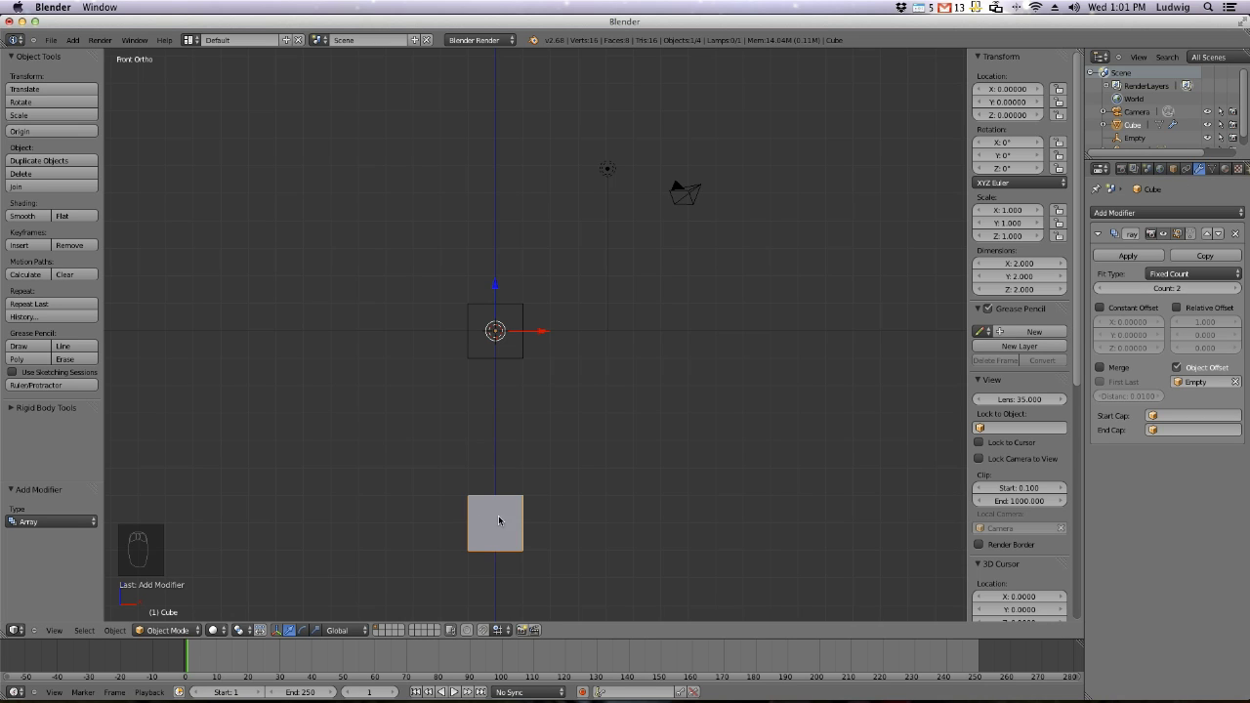
Rotate the Empty by -30°
right_click(483, 364)
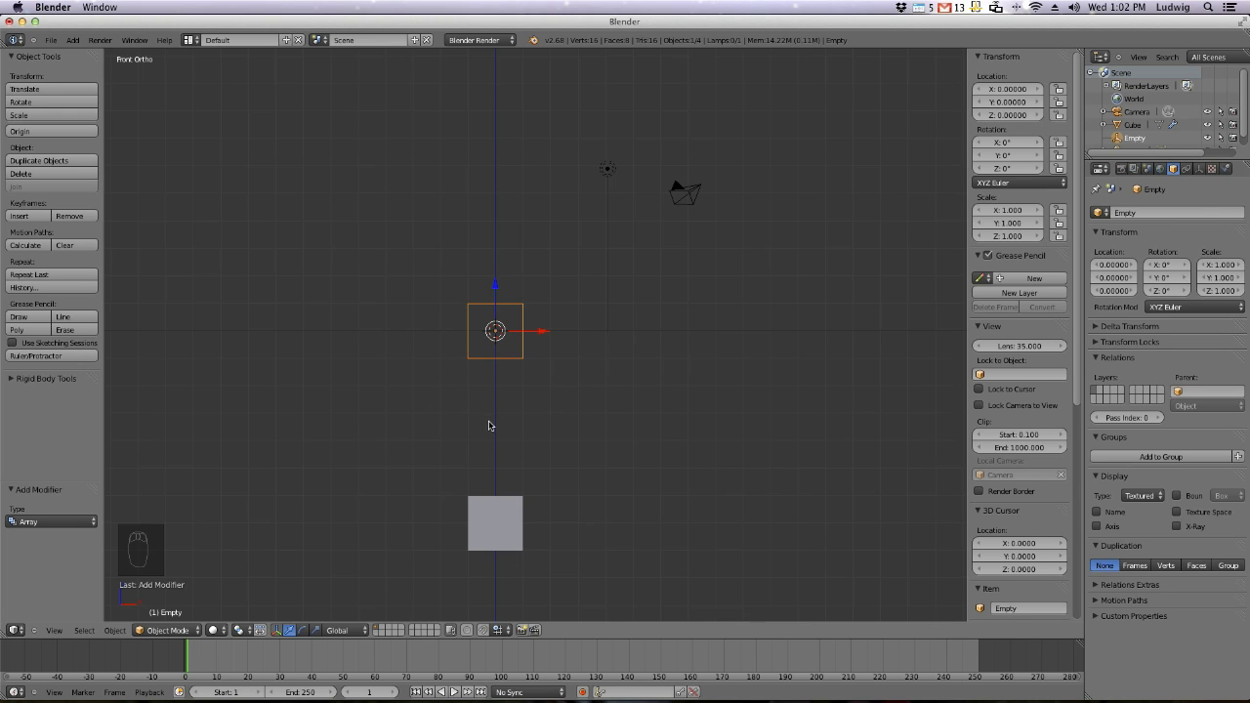
key(r)
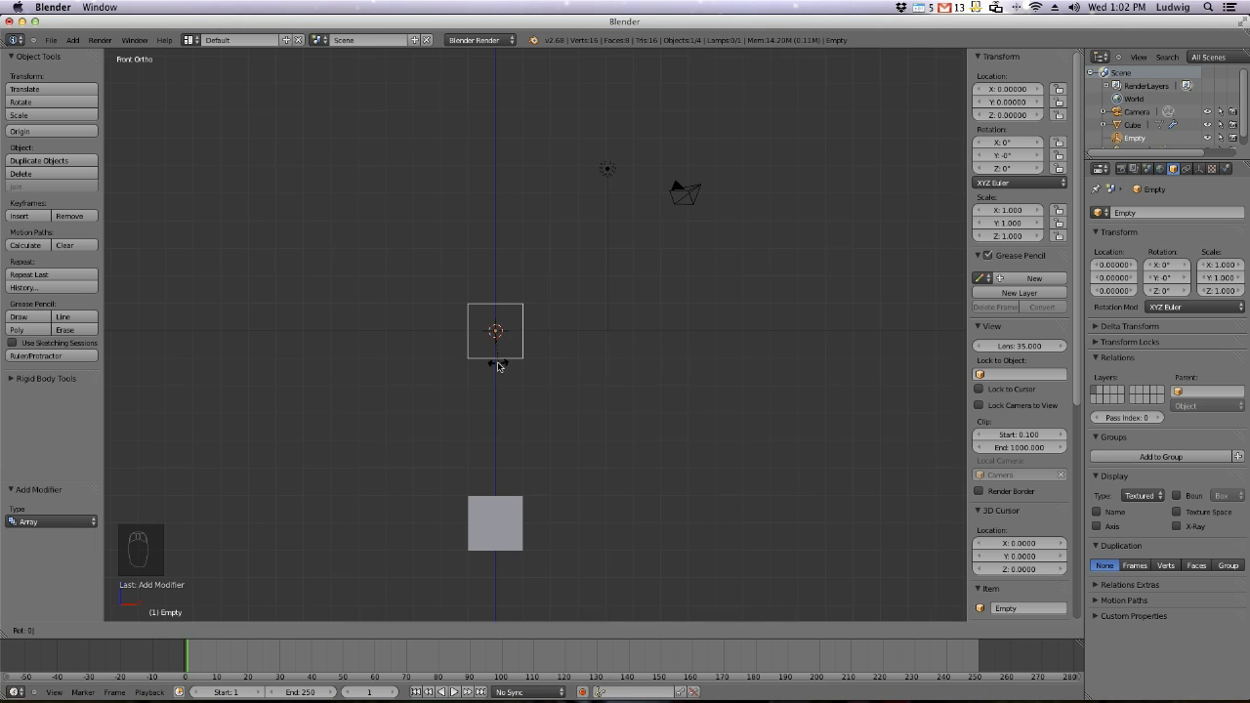
text(-30)
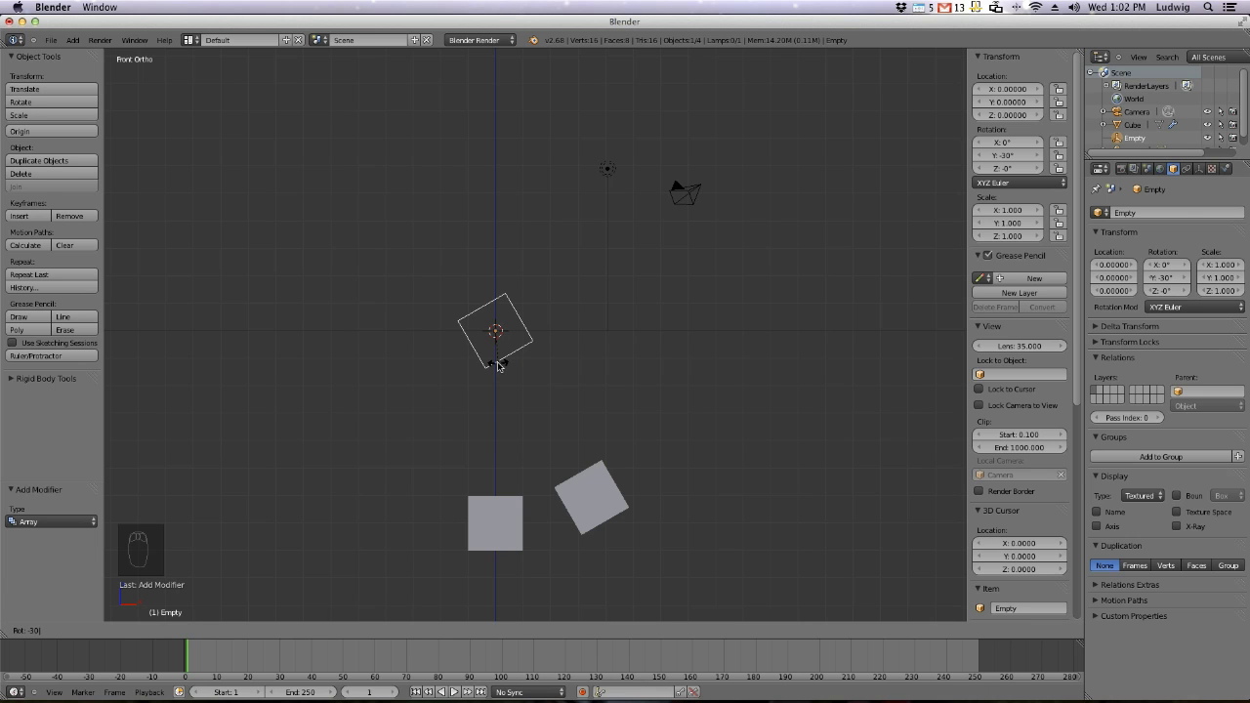
key(Return)
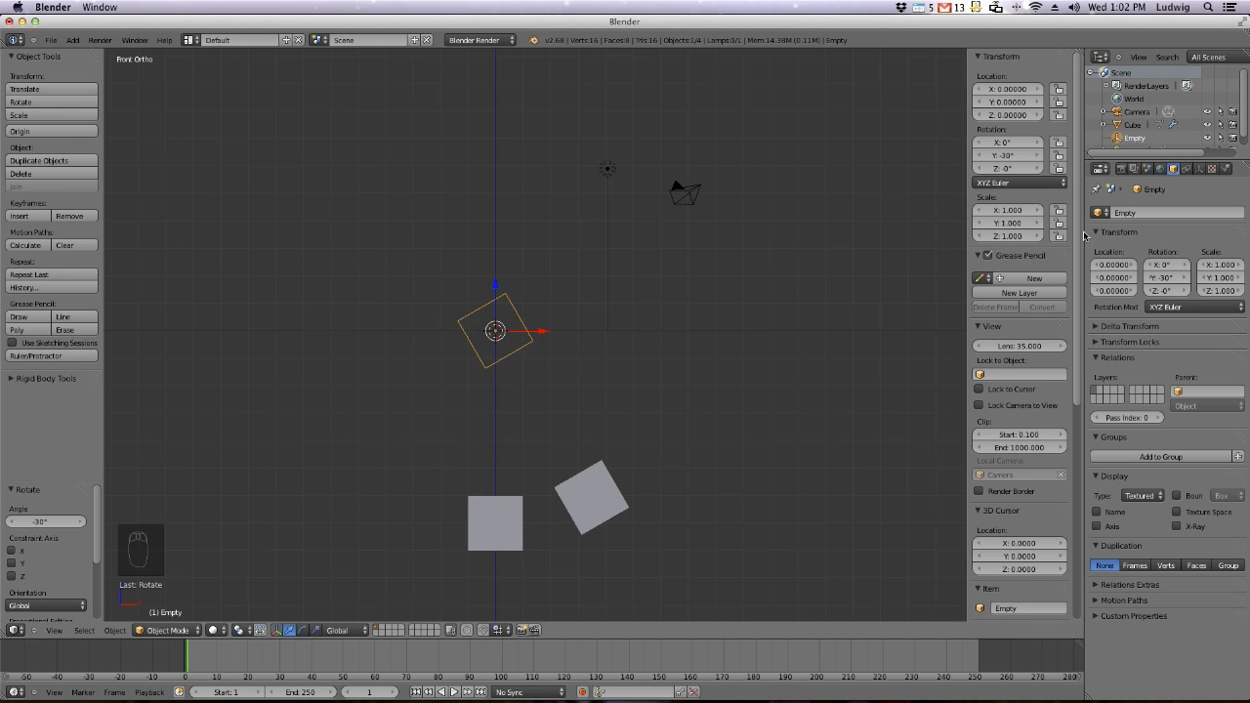
Raise the cube's Array count to 10, then reselect the Empty
right_click(484, 523)
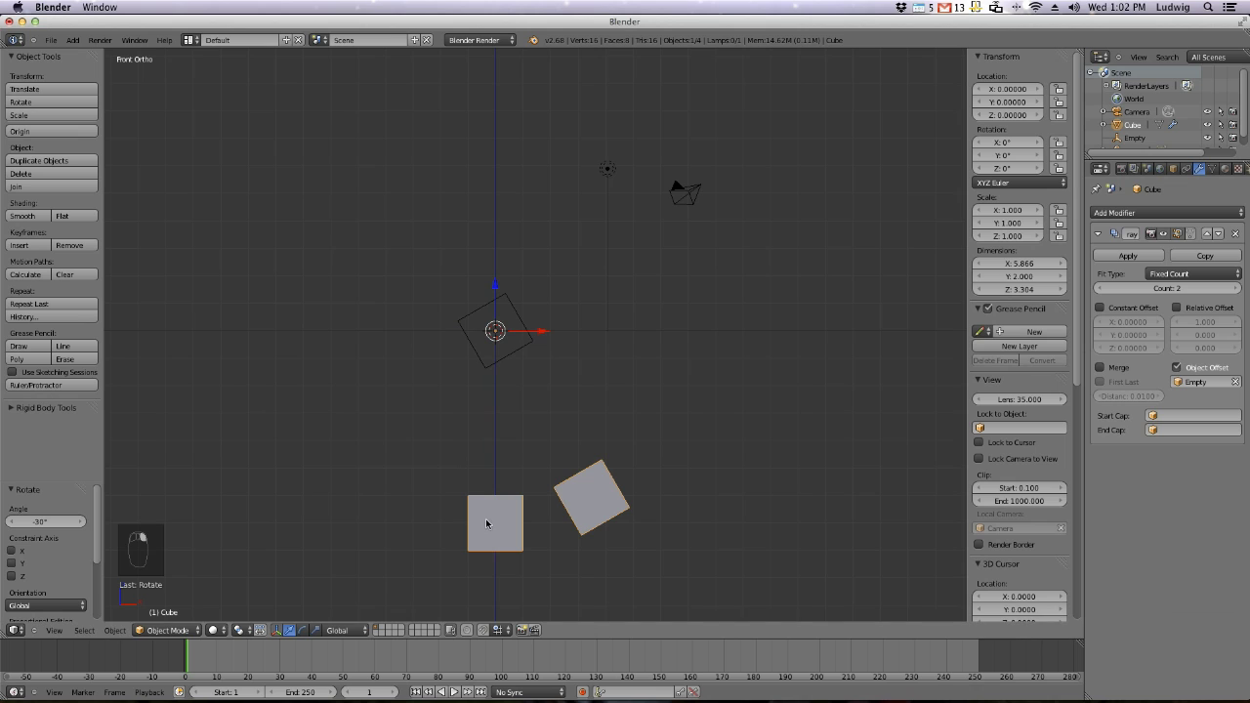
click(1234, 290)
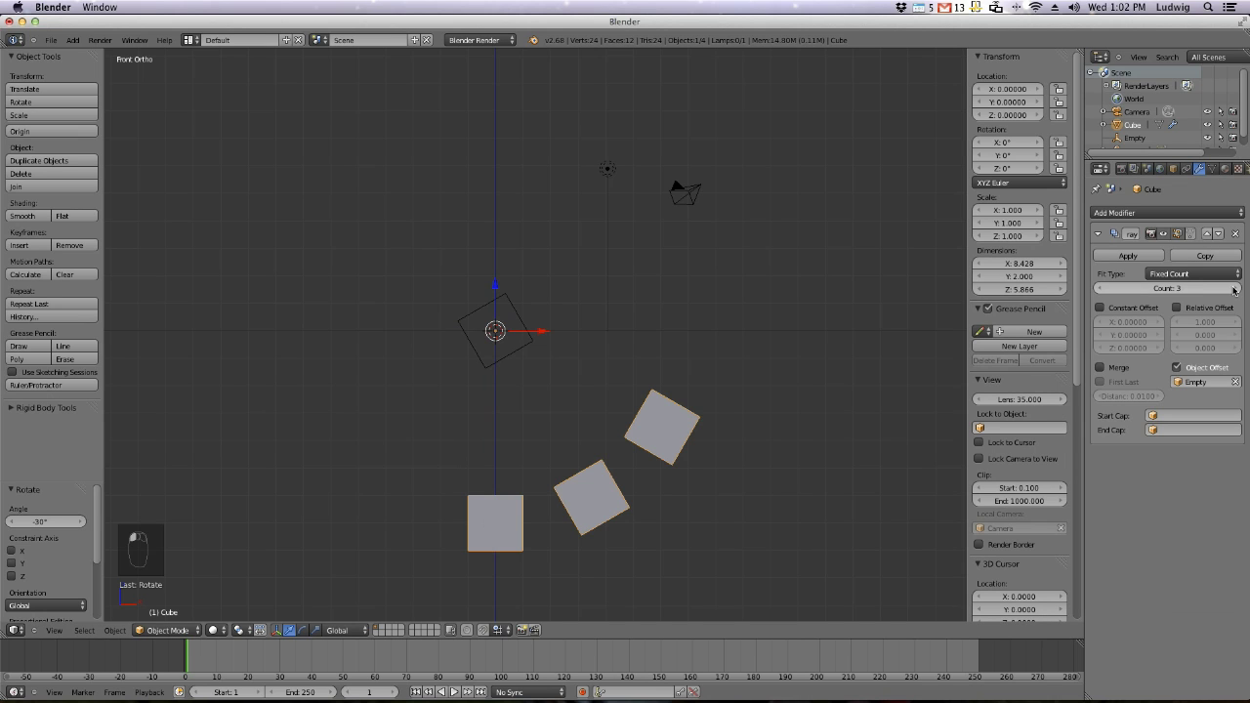
click(1234, 290)
click(1234, 290)
click(1234, 290)
click(1234, 290)
click(1234, 290)
click(1234, 290)
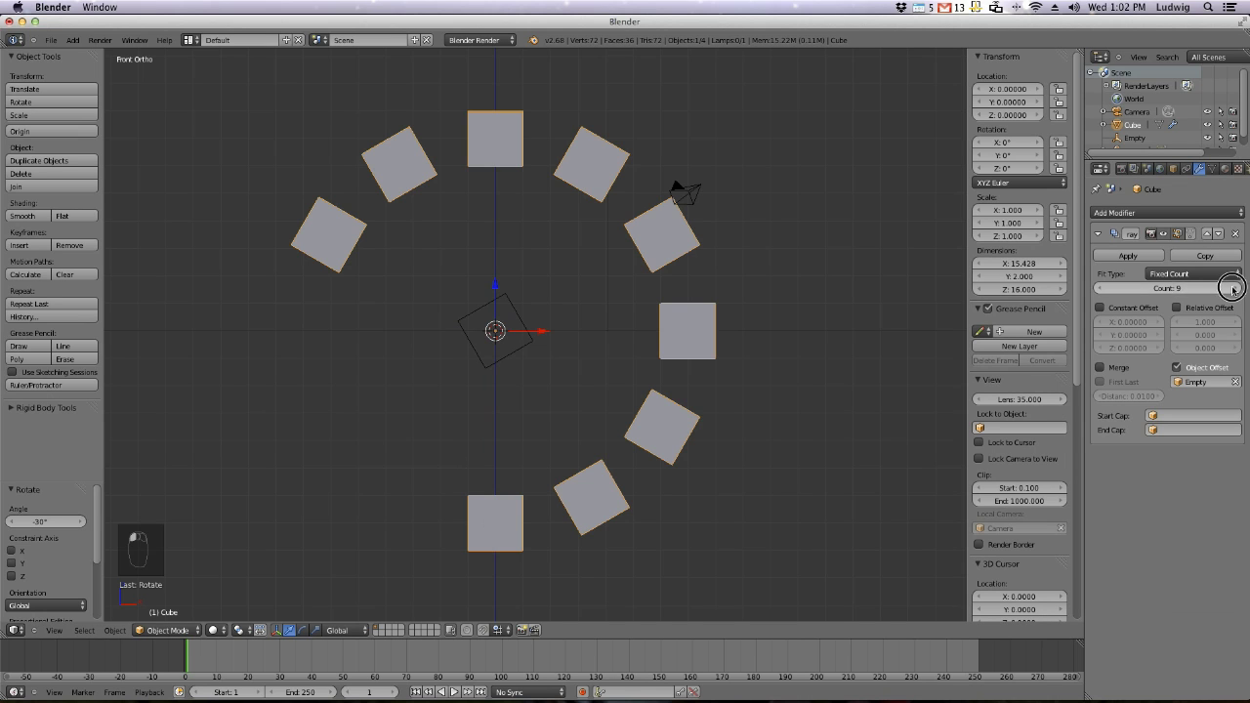
click(1234, 290)
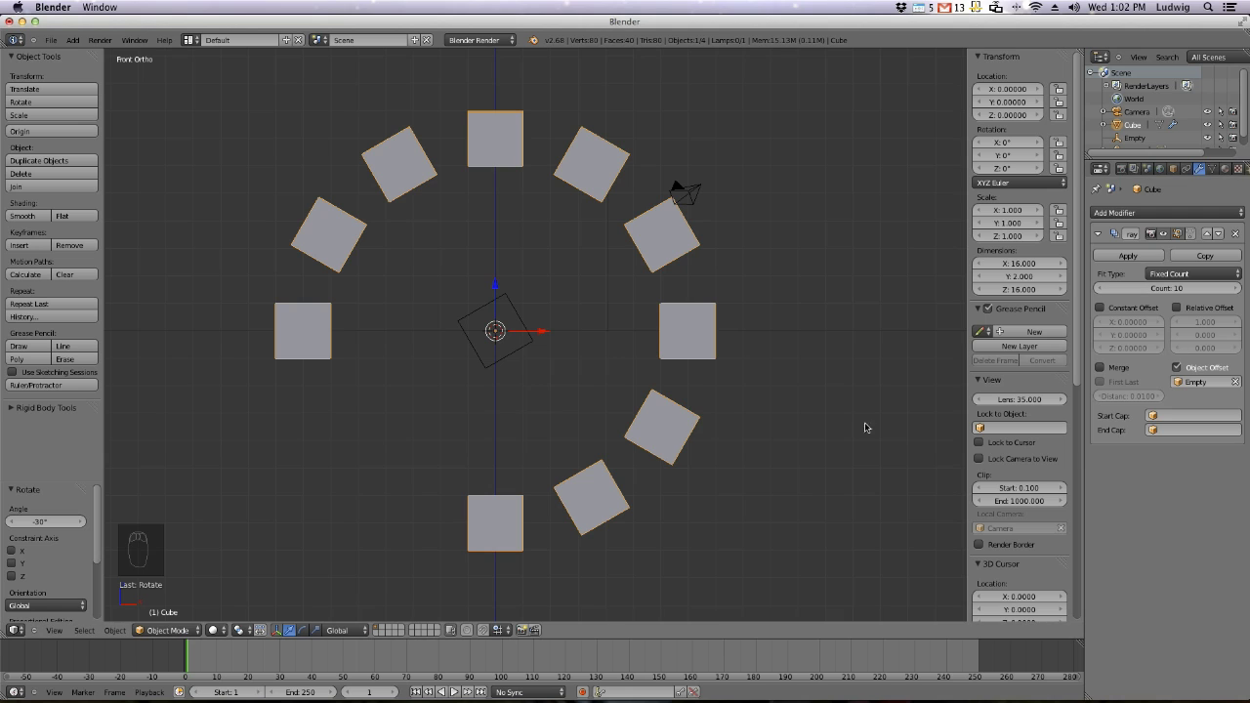
right_click(488, 371)
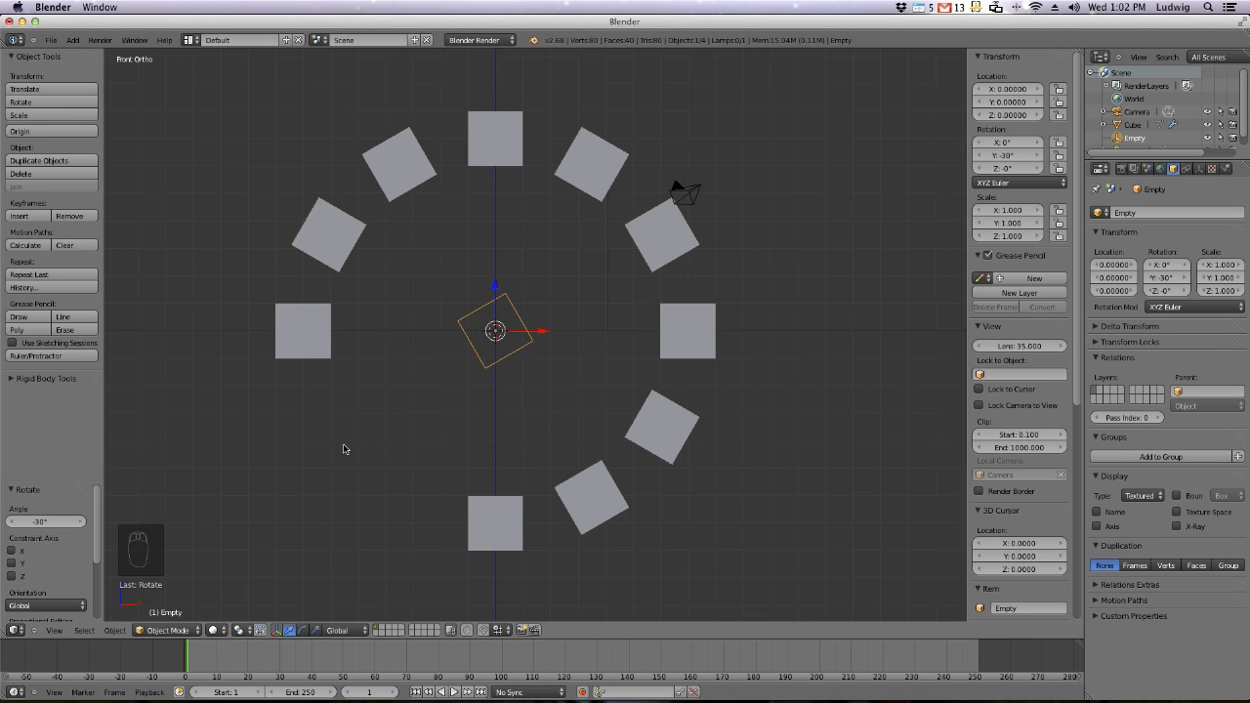
Scale the Empty uniformly to 0.93 and check the resulting spiral from the front
key(s)
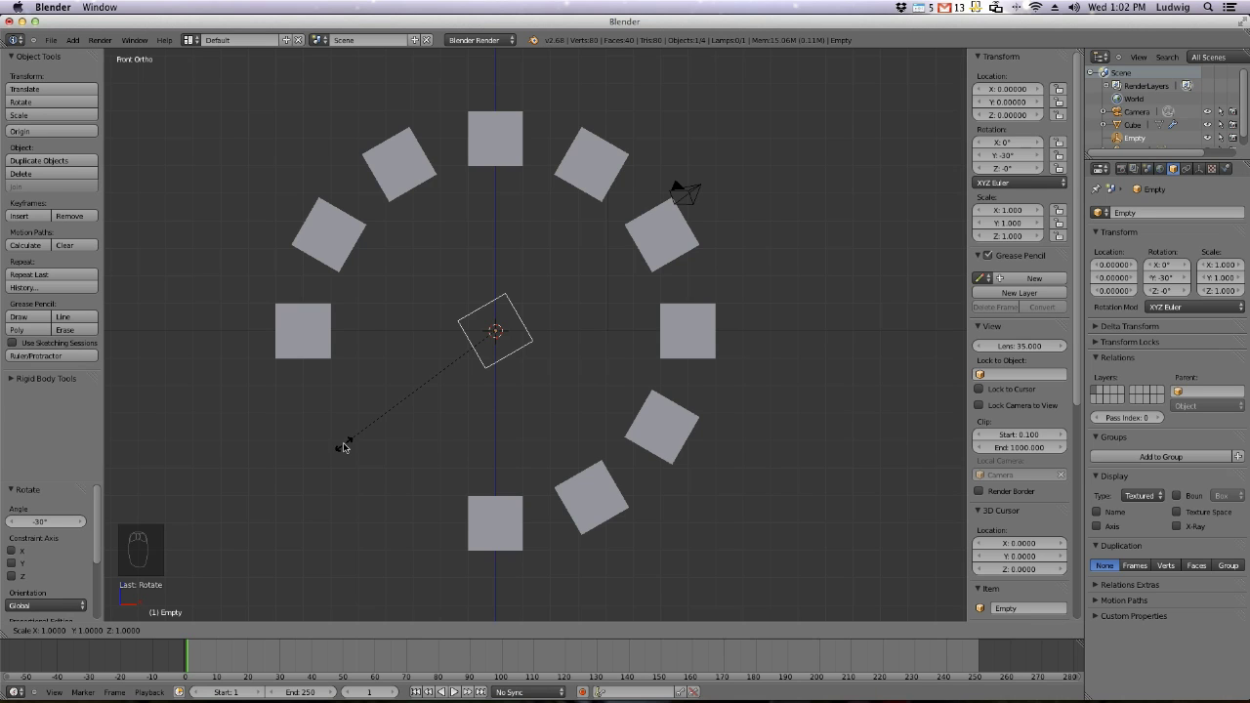
text(0.92)
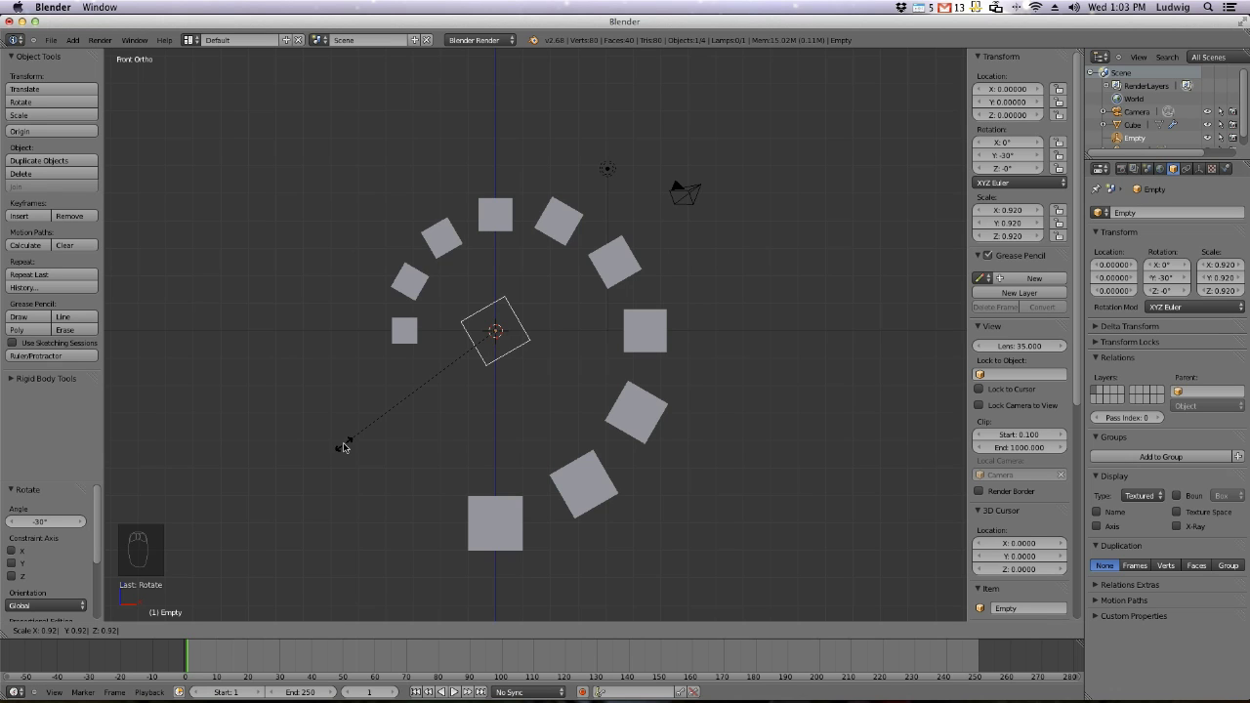
key(Escape)
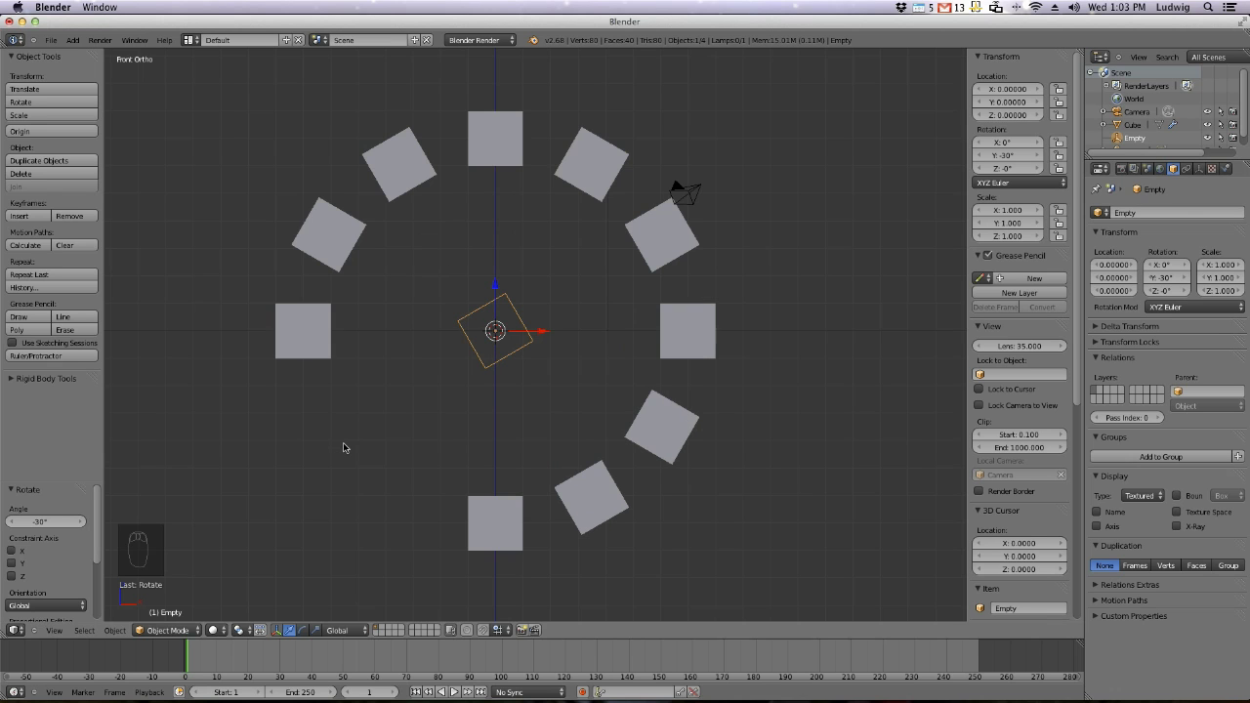
key(s)
text(0.93)
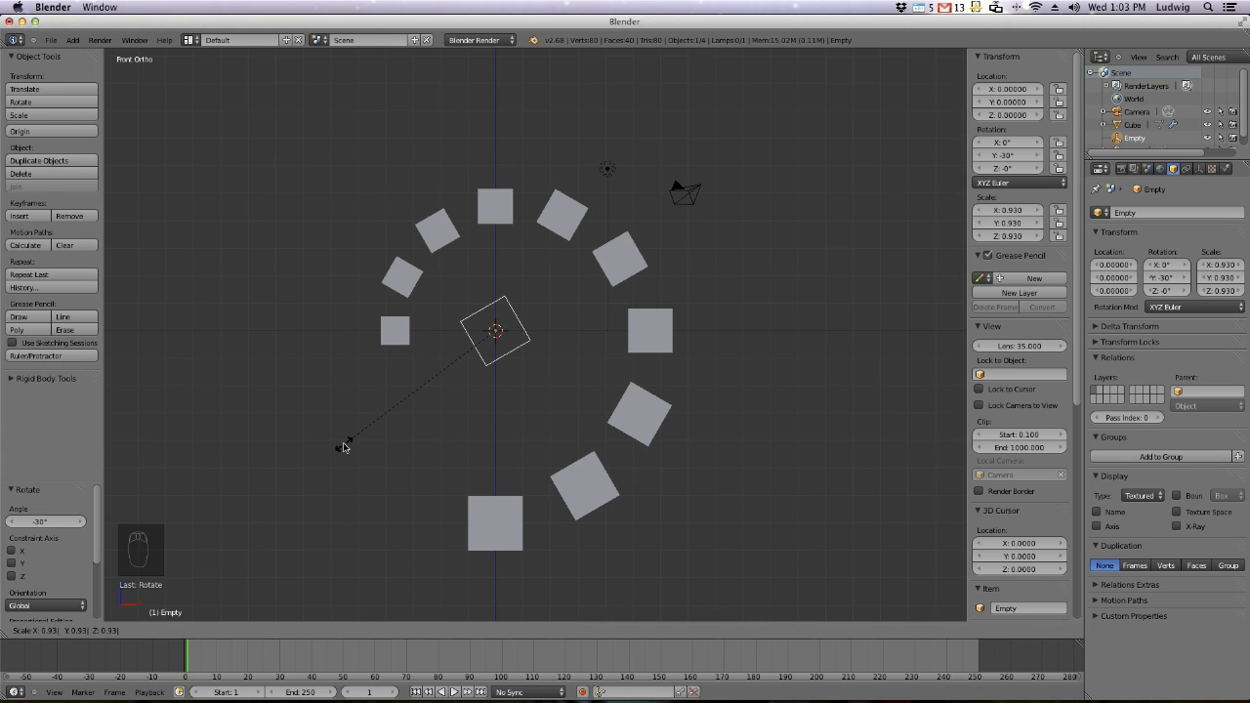
key(Return)
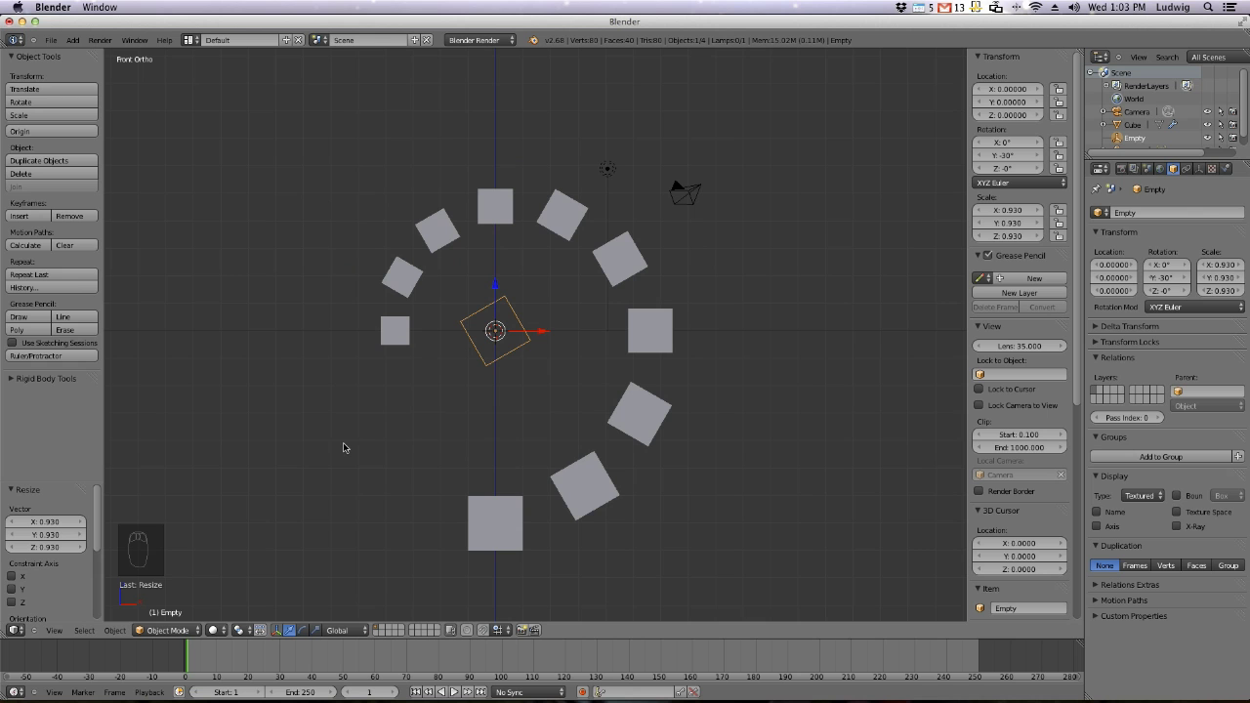
middle_drag(355, 424, 493, 488)
key(KP_1)
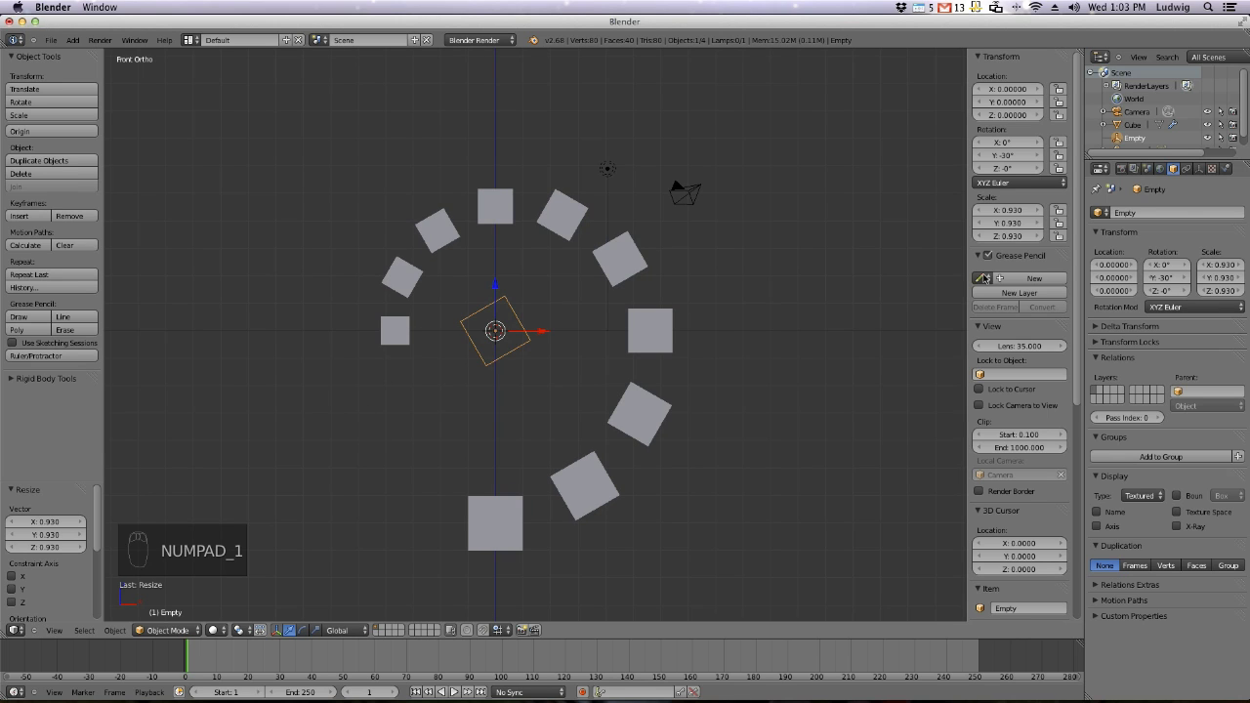
Select the cube array and return to the front view
click(472, 520)
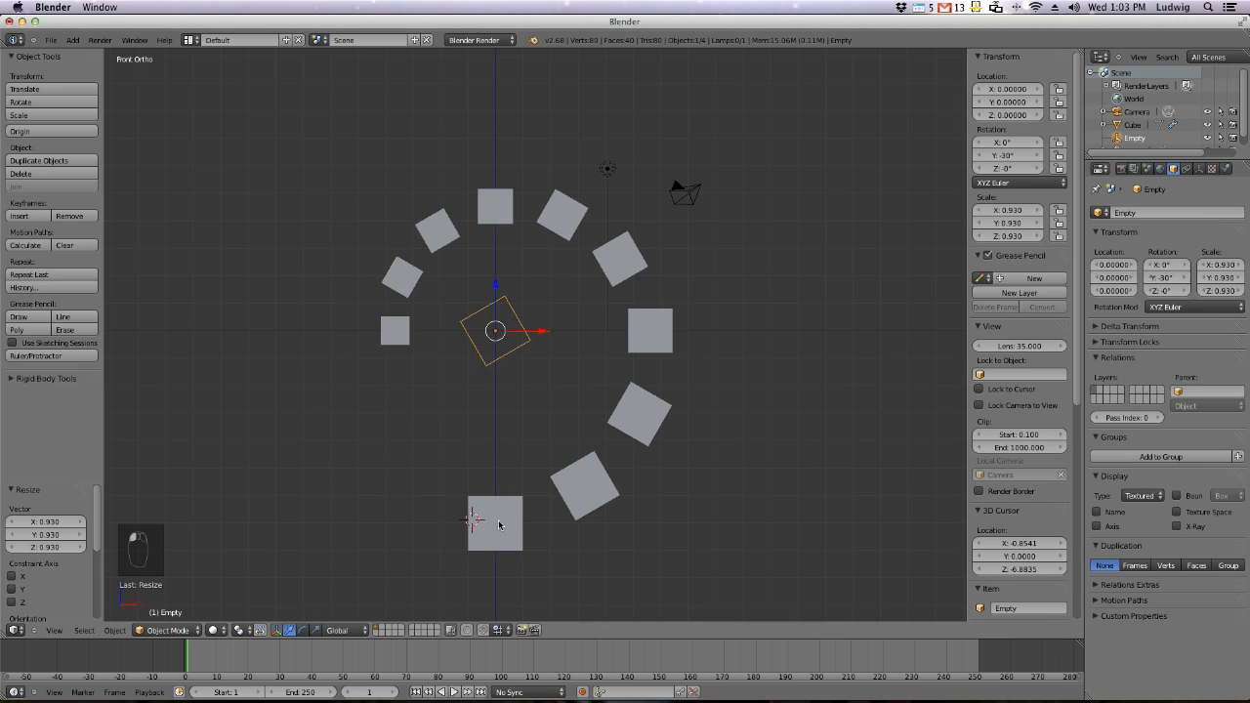
right_click(497, 524)
key(KP_1)
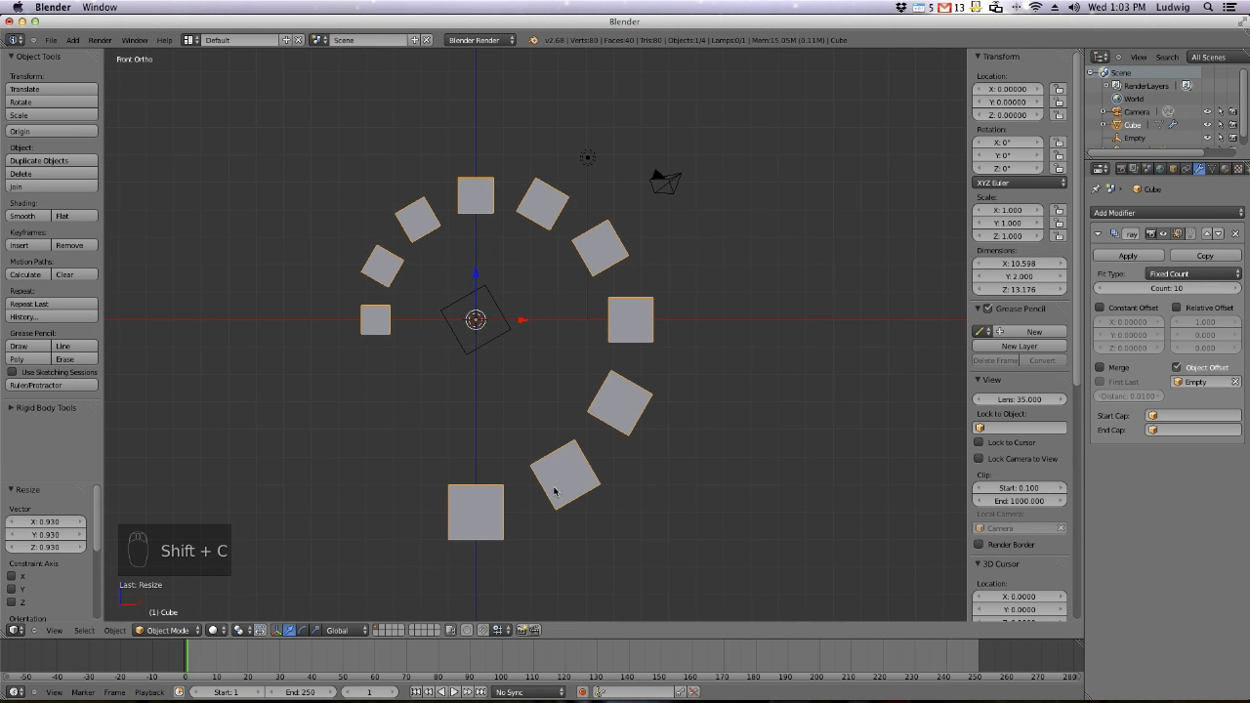
Raise the Array modifier's count to 22 so the cubes wind further inward
click(1233, 290)
click(1233, 289)
click(1233, 290)
click(1233, 290)
click(1234, 290)
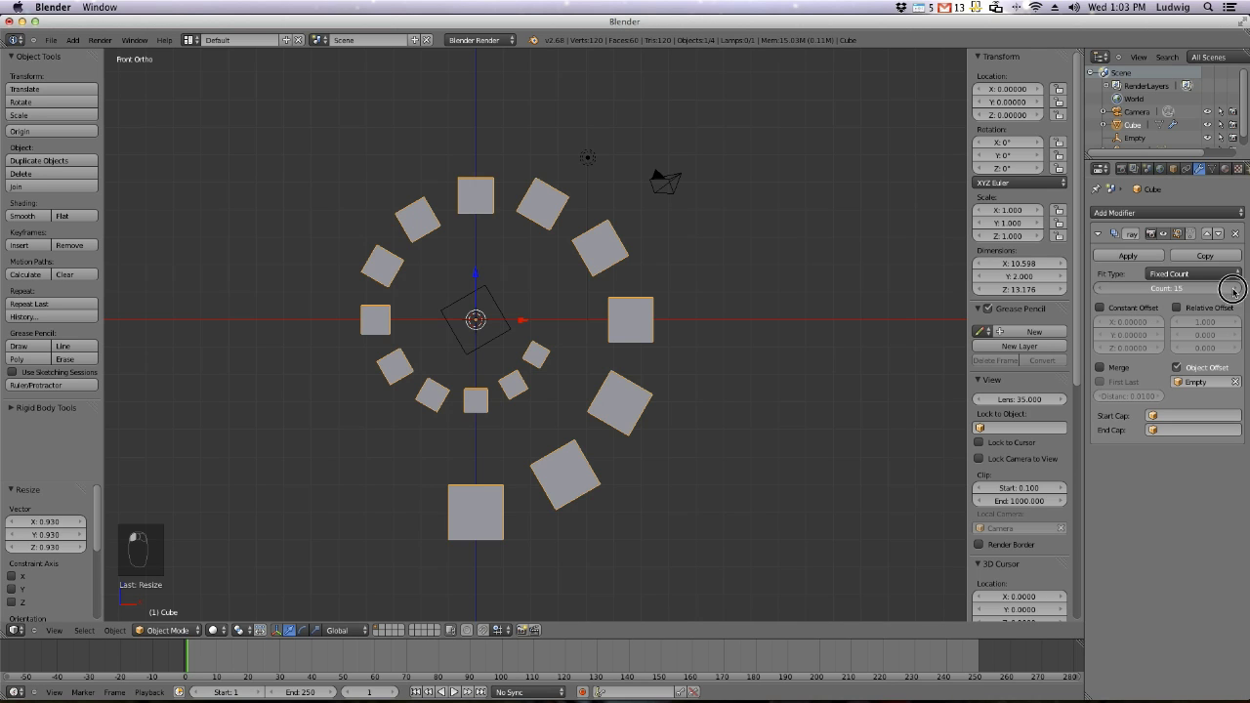
click(1233, 290)
click(1233, 290)
click(1233, 290)
click(1233, 290)
click(1233, 290)
click(1233, 290)
click(1233, 290)
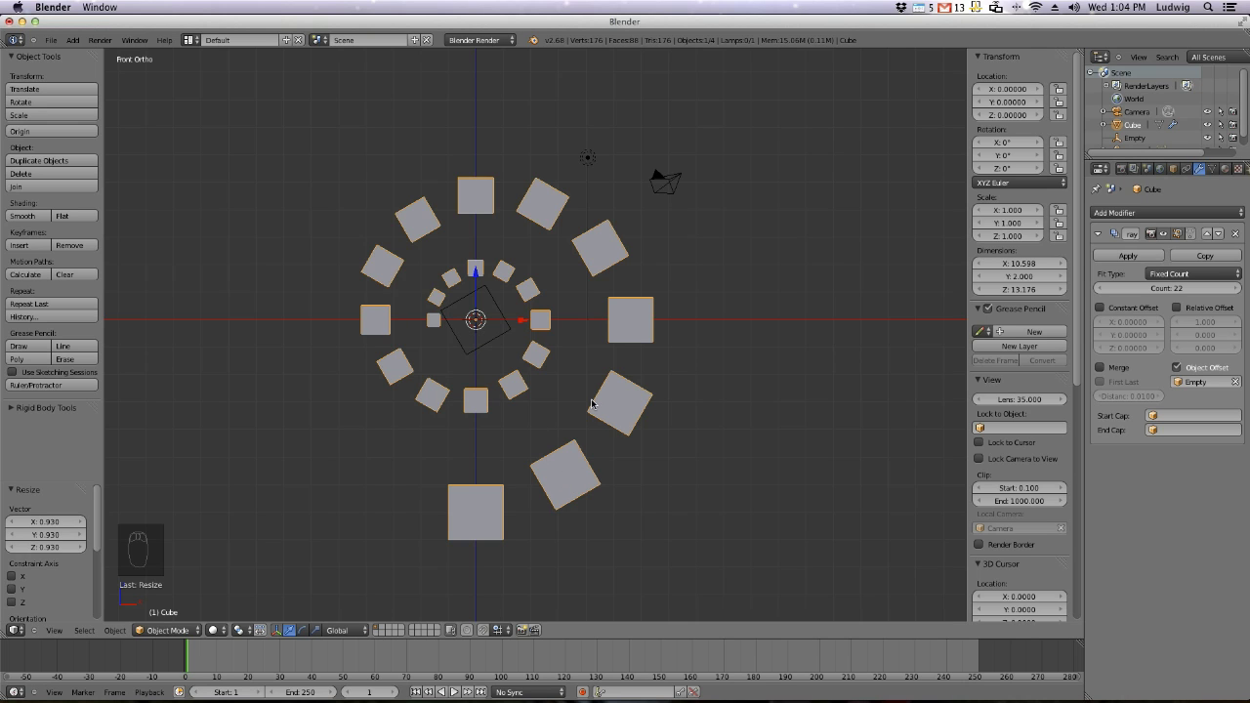
click(338, 490)
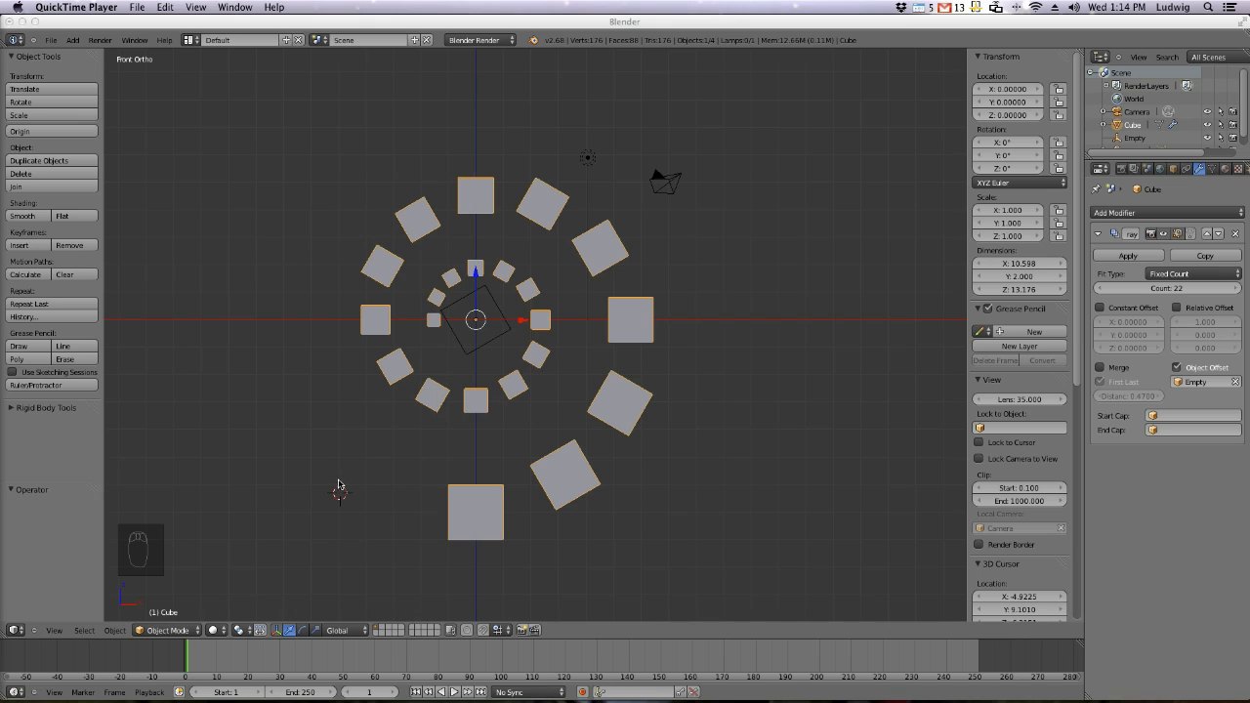